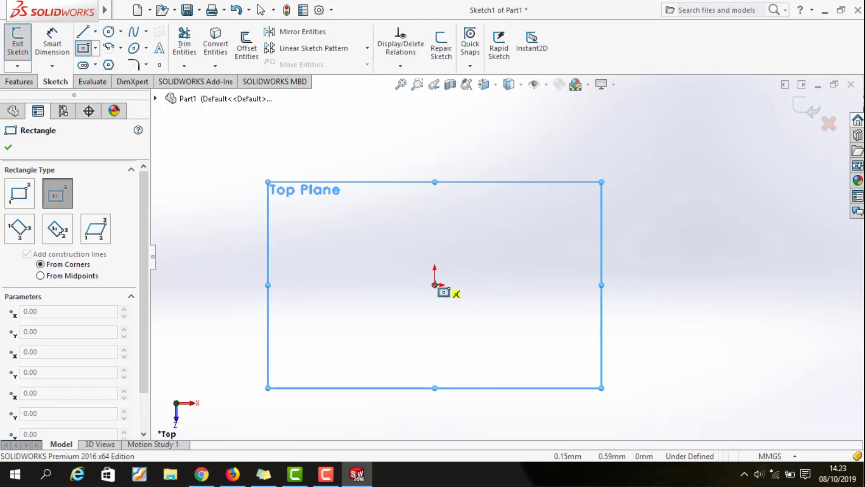
# Step: Draw a center rectangle on the origin of the Top Plane and dimension its upper horizontal edge to 200 mm
pyautogui.click(434, 284)
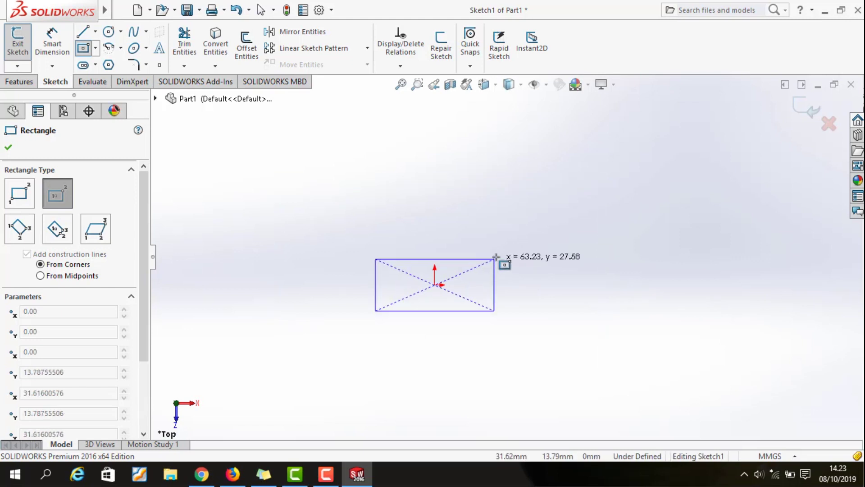
pyautogui.click(518, 249)
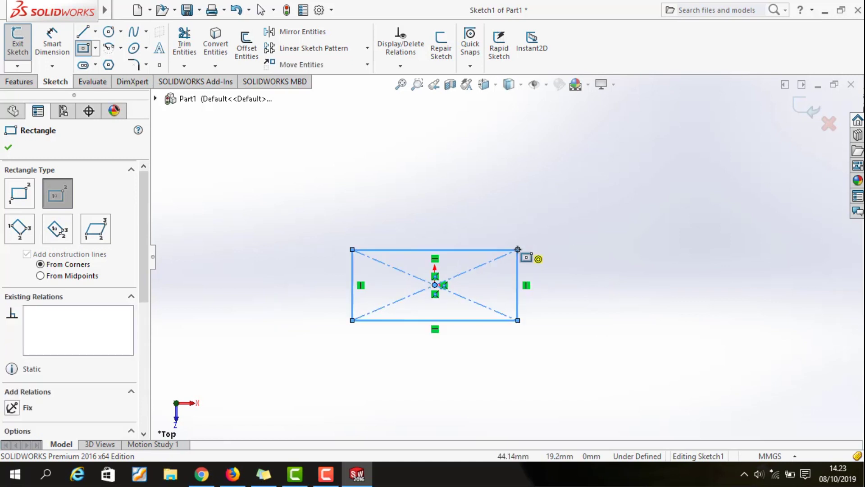
pyautogui.click(38, 46)
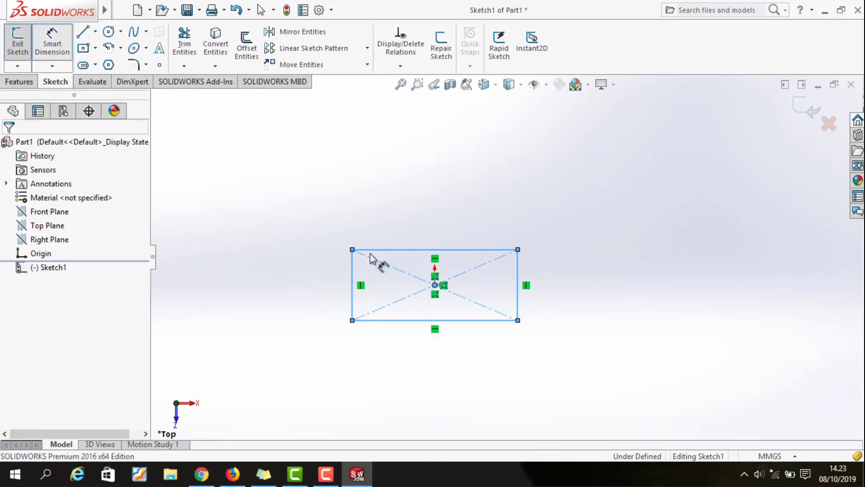
pyautogui.click(447, 251)
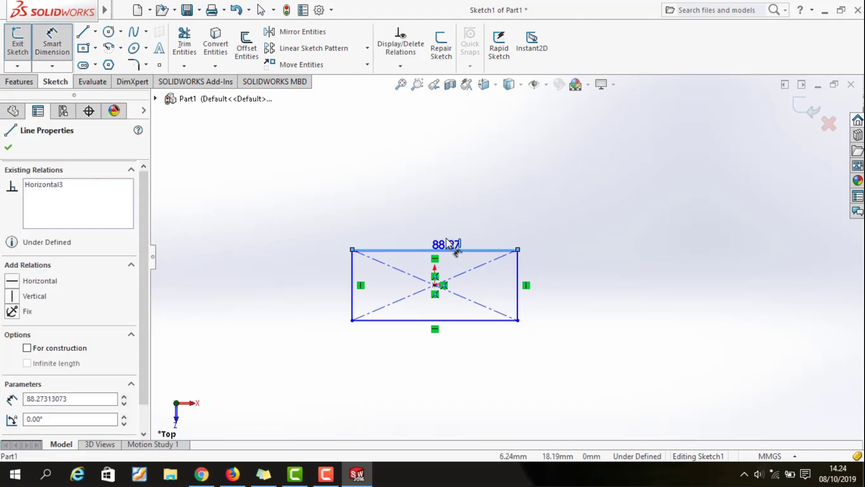
pyautogui.click(441, 221)
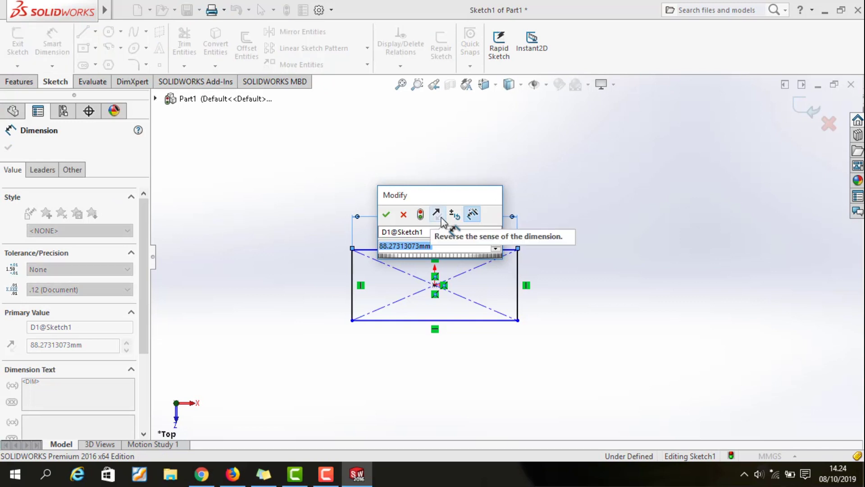
pyautogui.write('200')
pyautogui.press('Return')
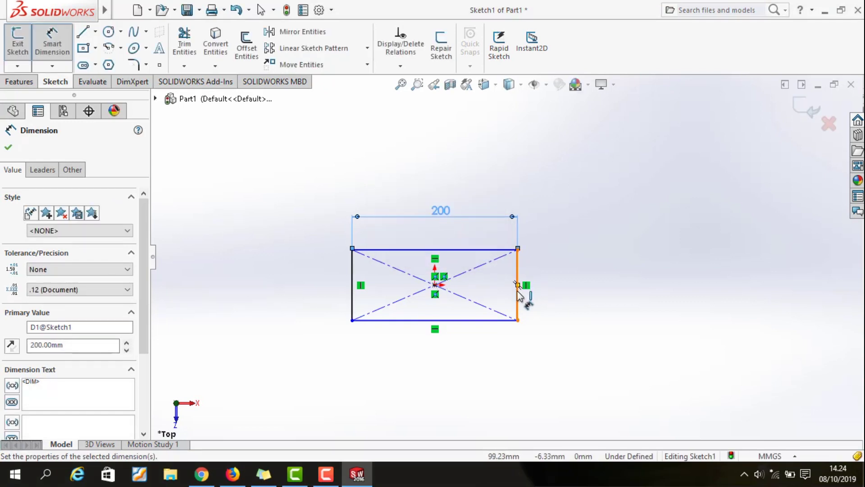
# Step: Dimension the rectangle's vertical edge to 50 mm and finish dimensioning
pyautogui.click(518, 289)
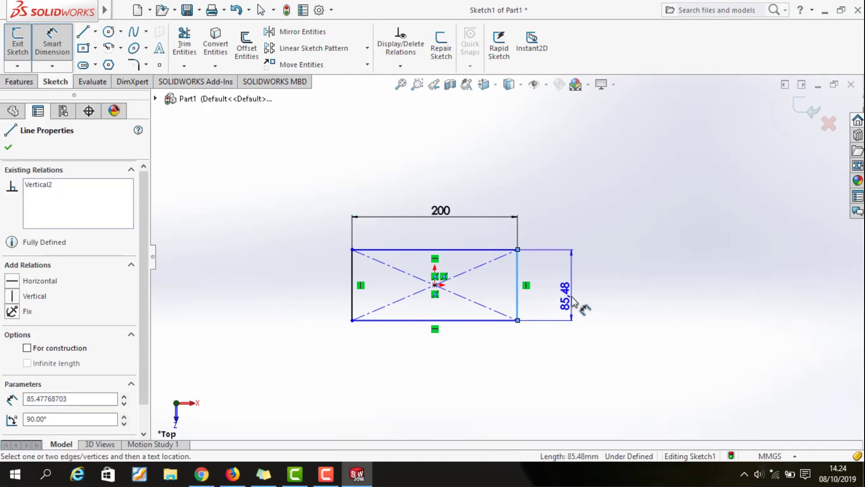
pyautogui.click(573, 301)
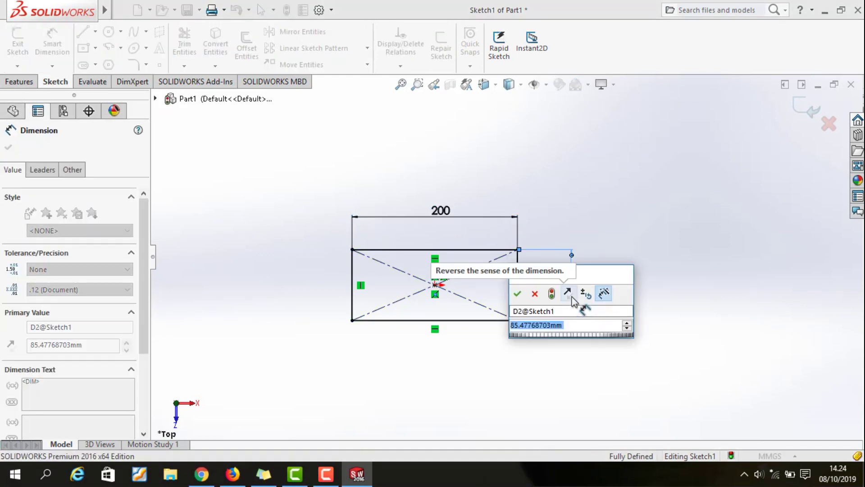
pyautogui.write('50')
pyautogui.press('Return')
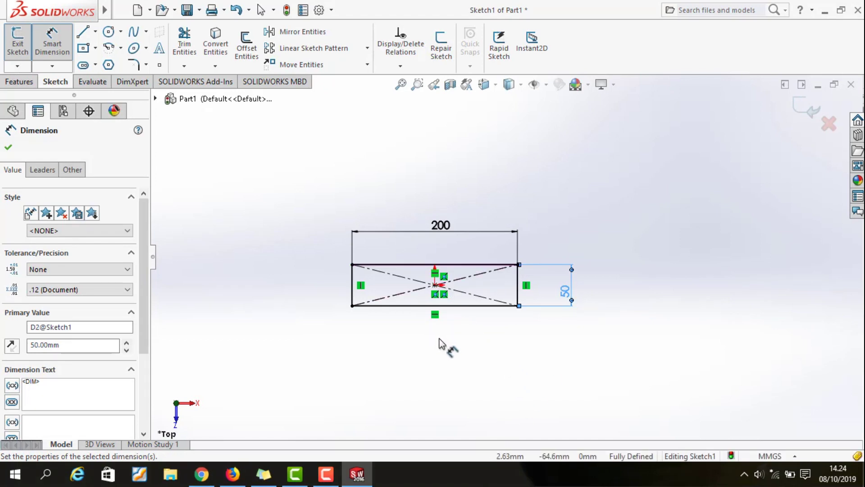
pyautogui.click(8, 147)
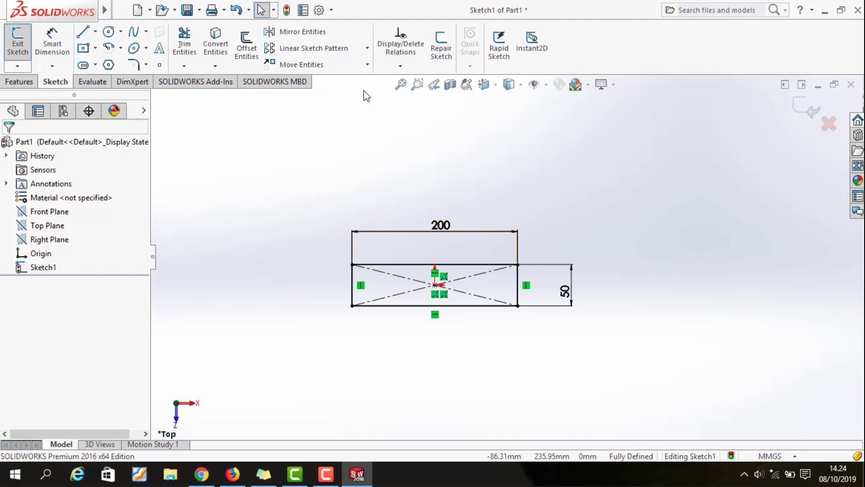
# Step: Extrude the rectangle as a blind boss 12 mm thick
pyautogui.click(19, 81)
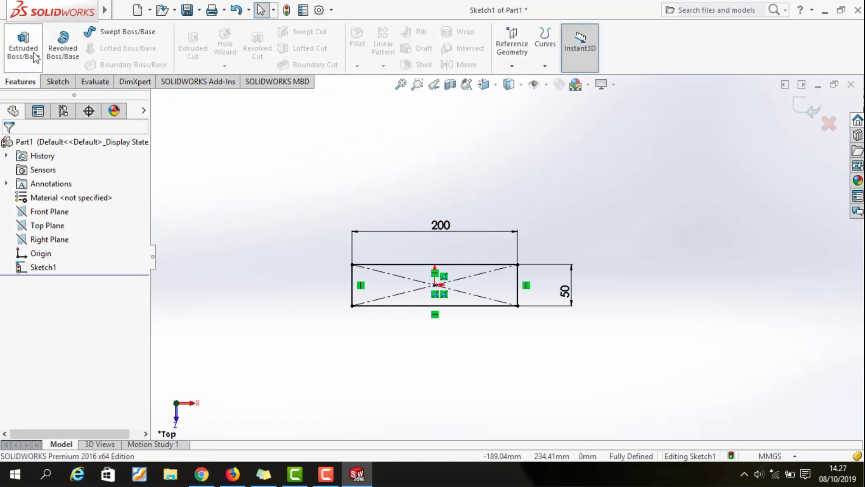
pyautogui.click(35, 57)
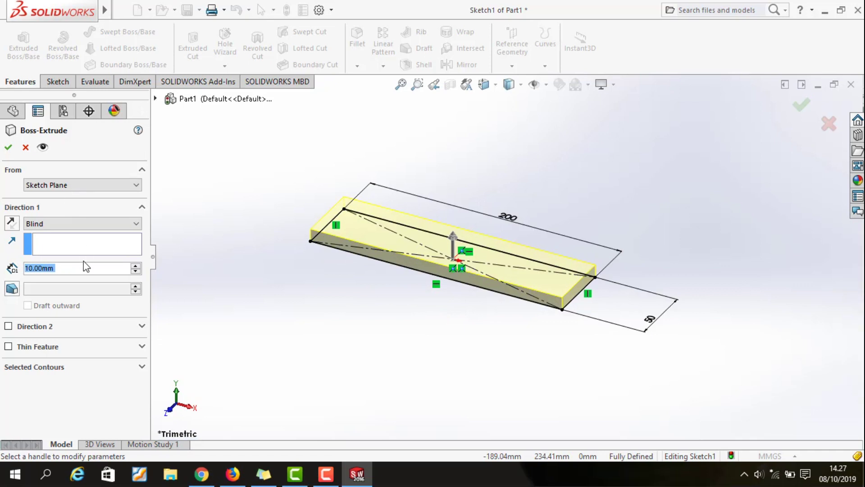
pyautogui.write('12mm')
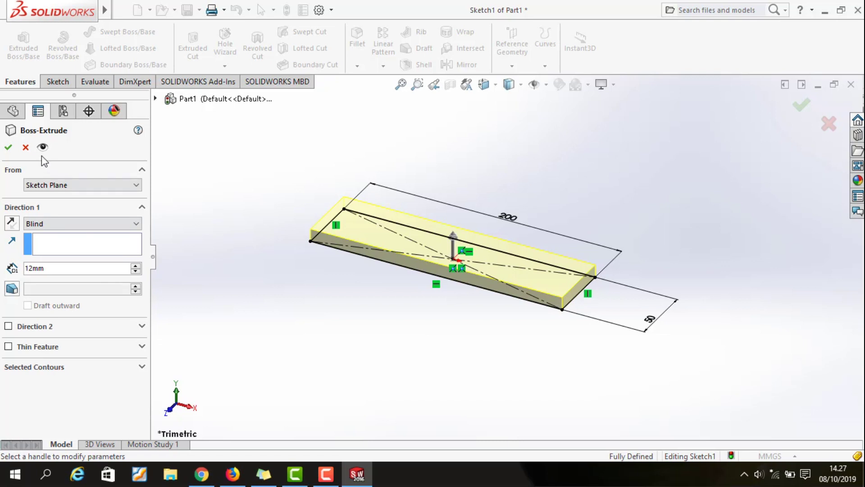
pyautogui.click(7, 148)
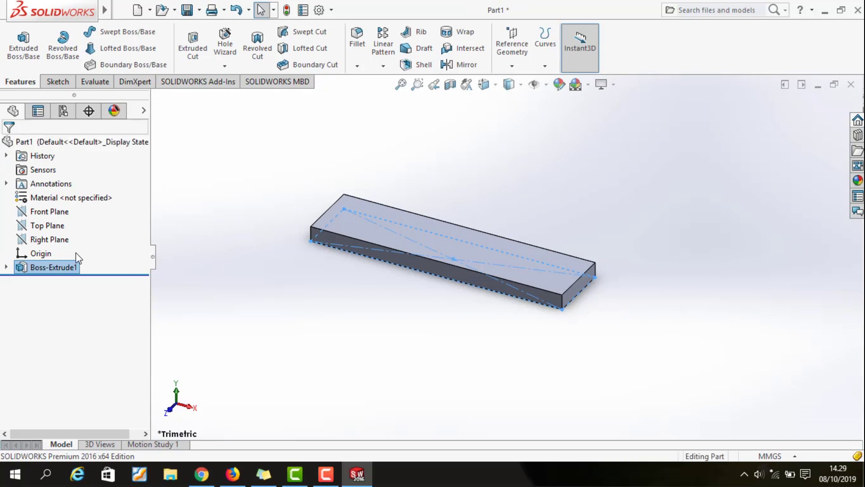
# Step: Edit the sketch of the extruded plate, set the rectangle's length to 300 mm and exit the sketch
pyautogui.rightClick(48, 269)
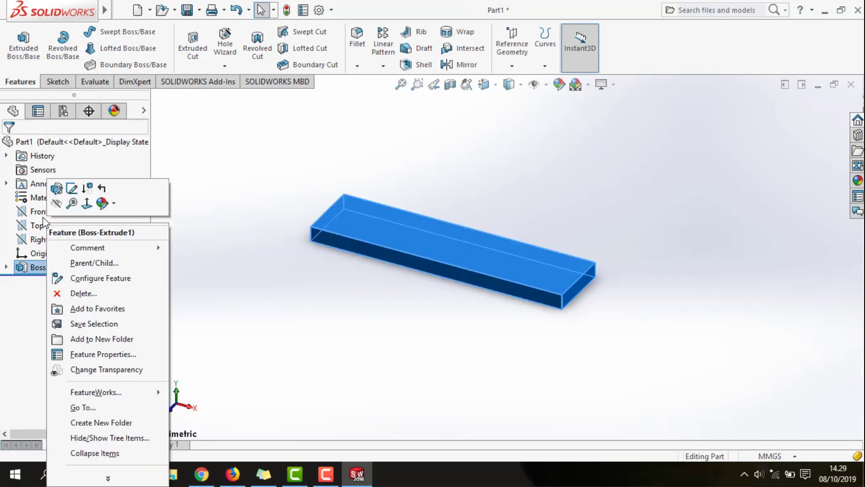
pyautogui.click(71, 190)
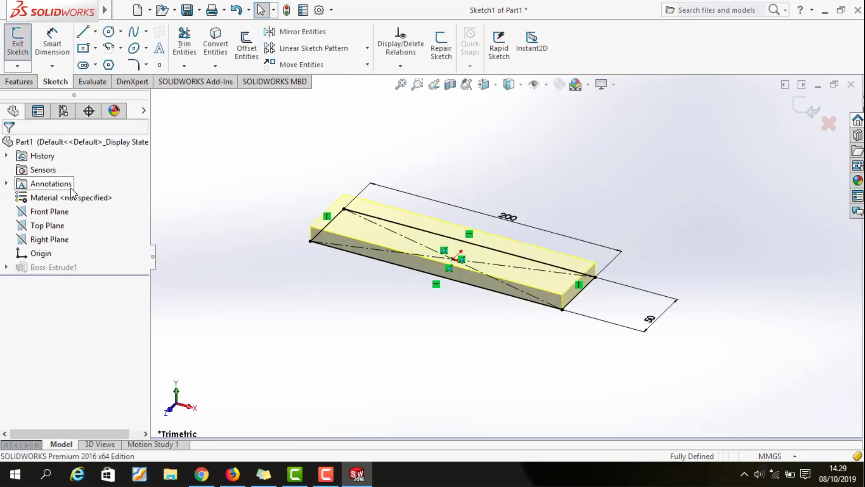
pyautogui.click(517, 228)
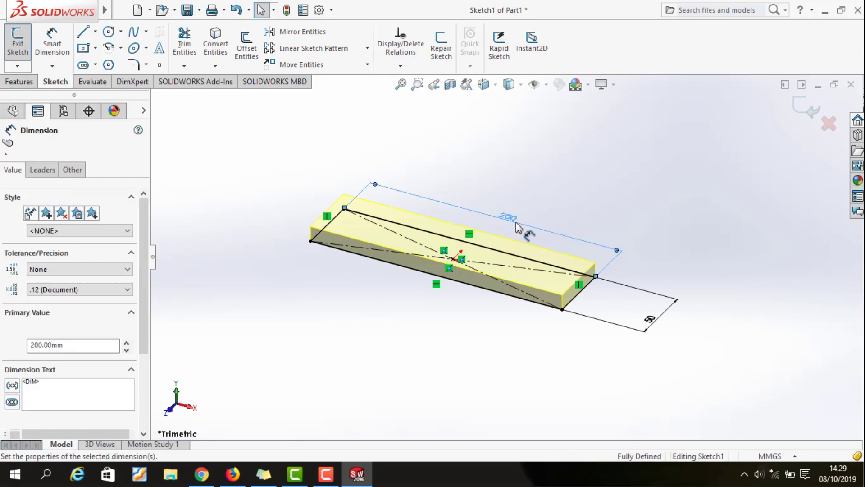
pyautogui.doubleClick(75, 344)
pyautogui.write('3')
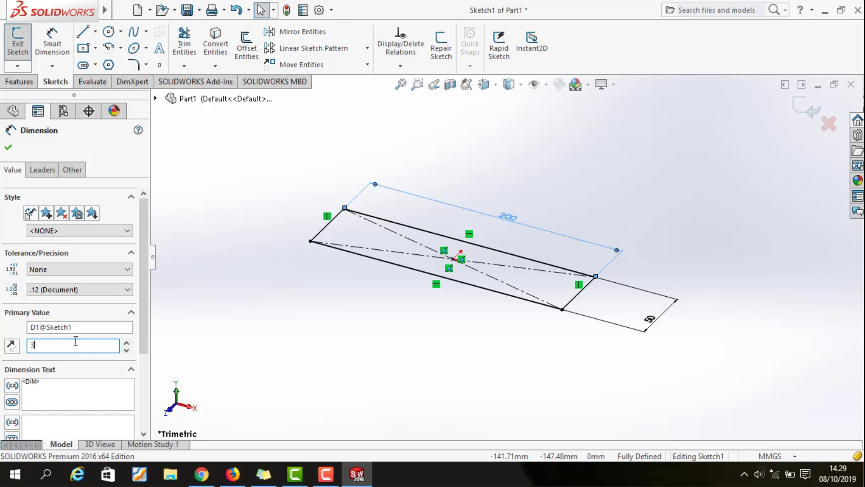
pyautogui.write('00')
pyautogui.press('Return')
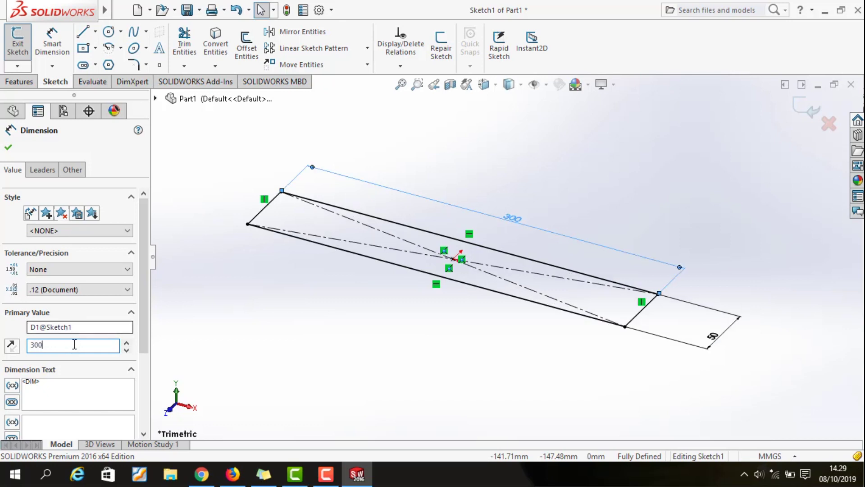
pyautogui.click(8, 150)
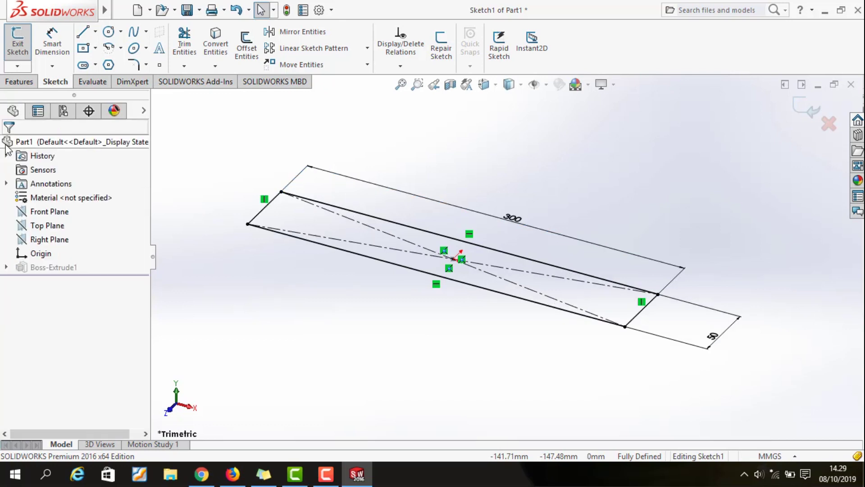
pyautogui.click(17, 54)
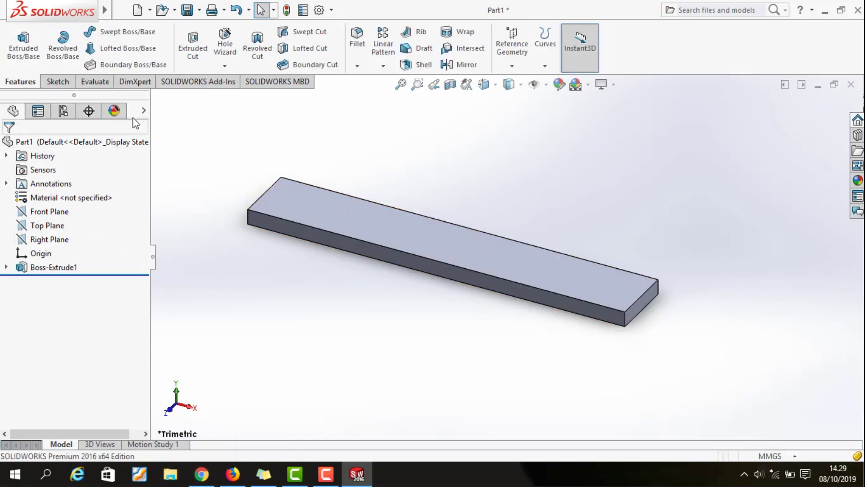
# Step: Load the SOLIDWORKS Simulation add-in and open the Simulation options
pyautogui.click(188, 83)
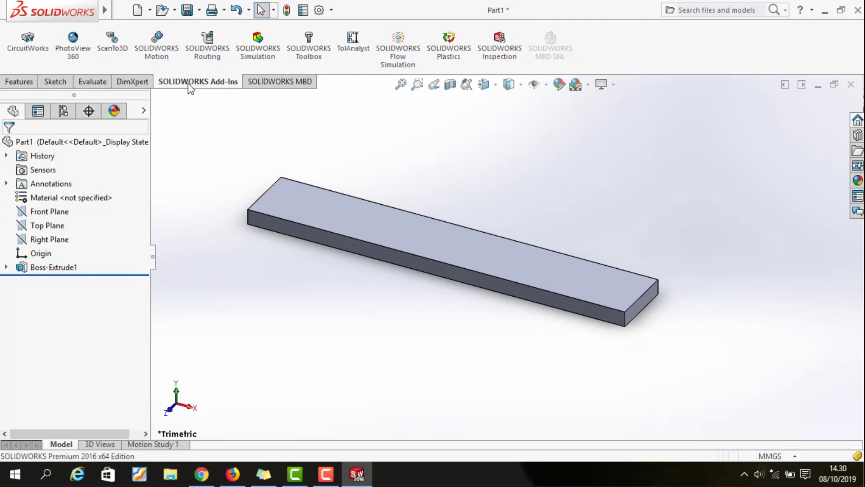
pyautogui.click(245, 55)
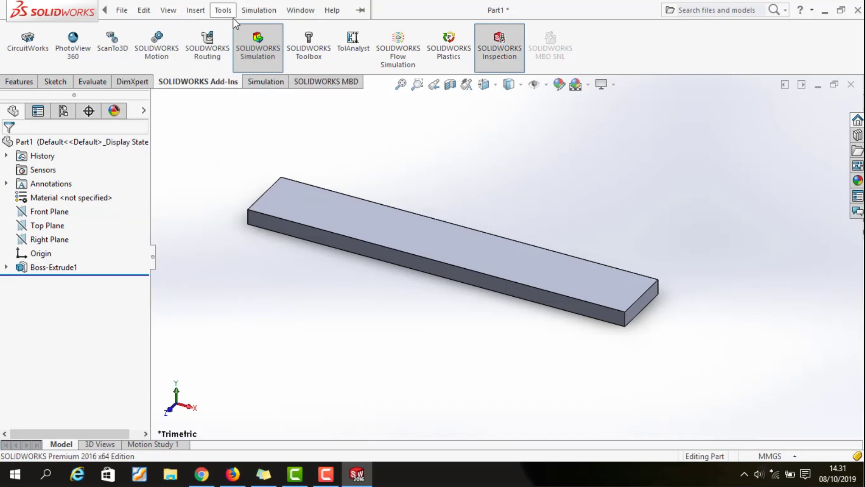
pyautogui.click(265, 10)
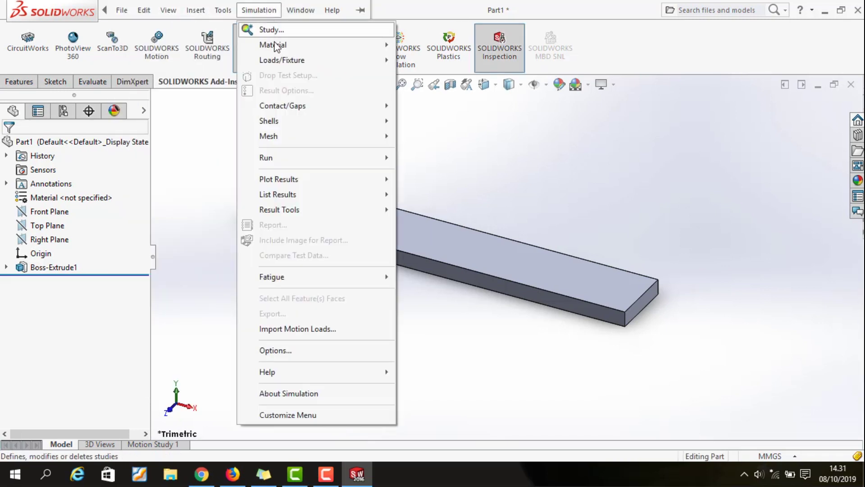
pyautogui.click(277, 350)
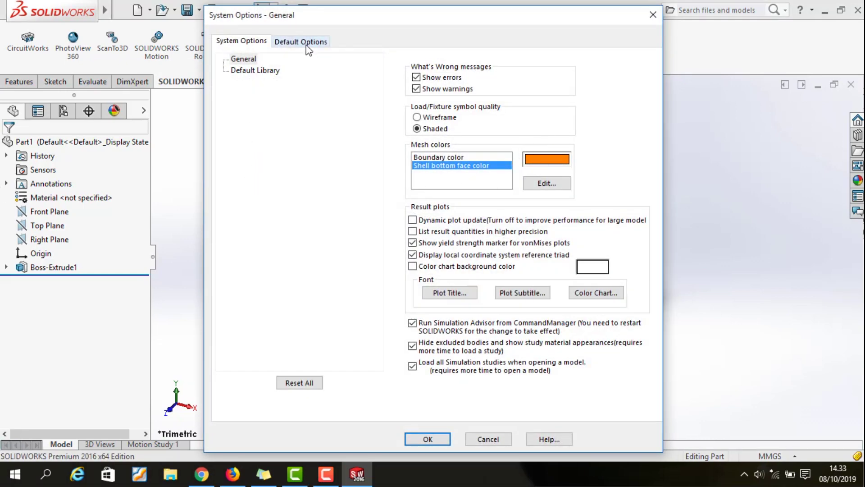
# Step: Set the default pressure/stress unit for Simulation to N/mm^2 (MPa), with lengths in mm and angular velocity in rad/sec
pyautogui.click(305, 44)
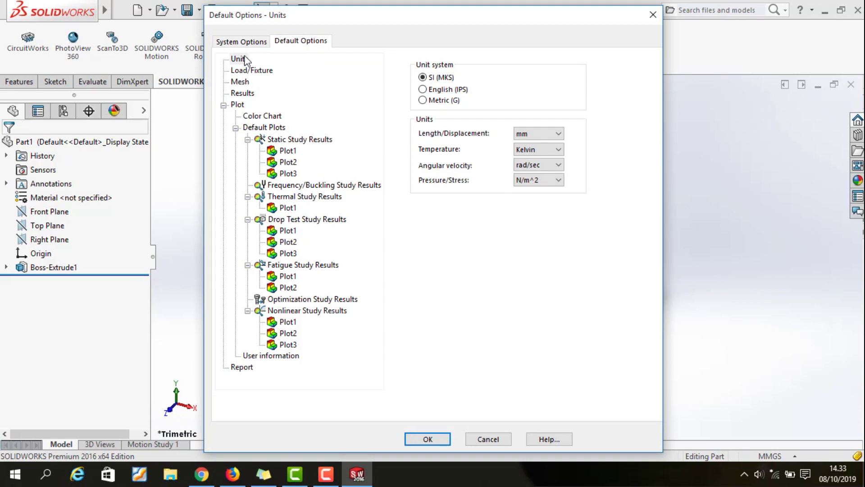
pyautogui.click(558, 181)
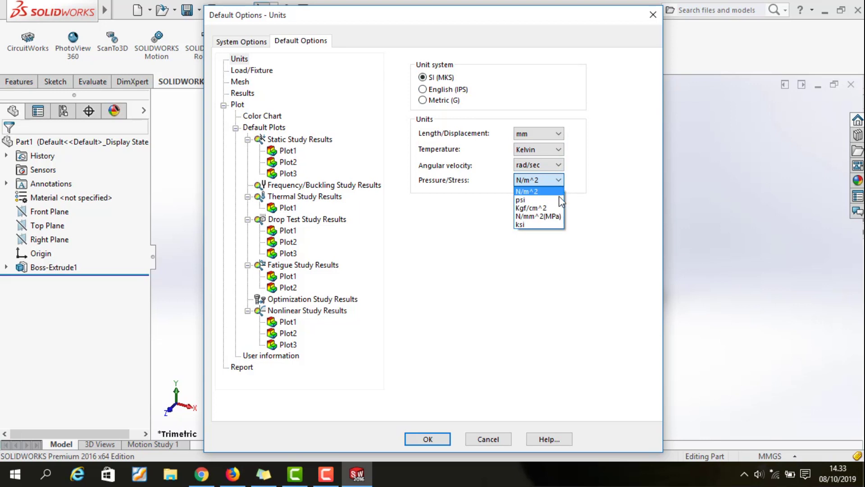
pyautogui.click(561, 217)
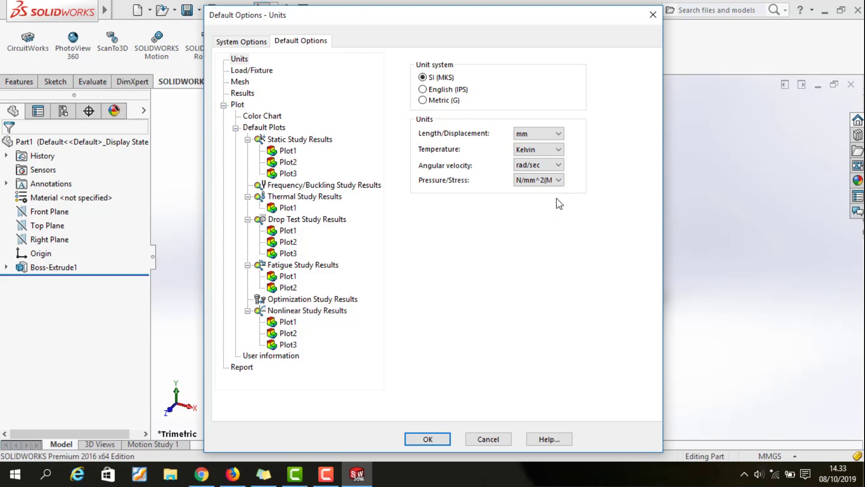
pyautogui.click(557, 136)
pyautogui.click(558, 171)
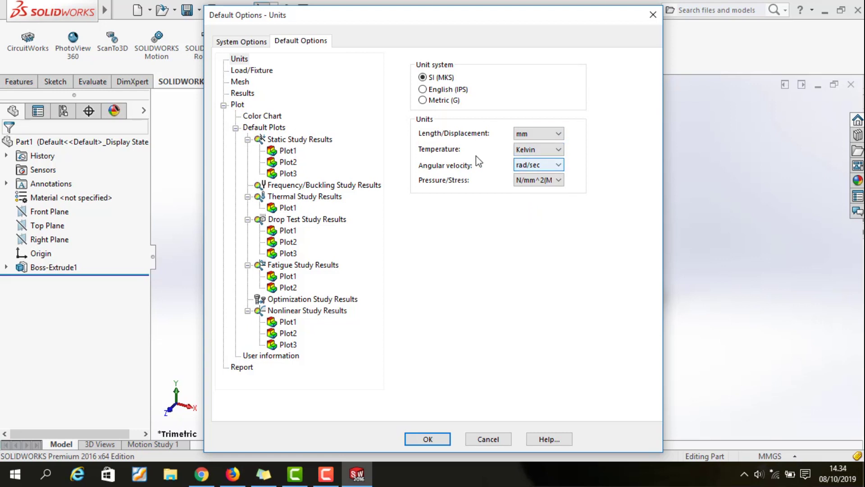
# Step: Set the default results solver to Automatic and store results in a document sub folder named "Simulasi Pertama"
pyautogui.click(244, 93)
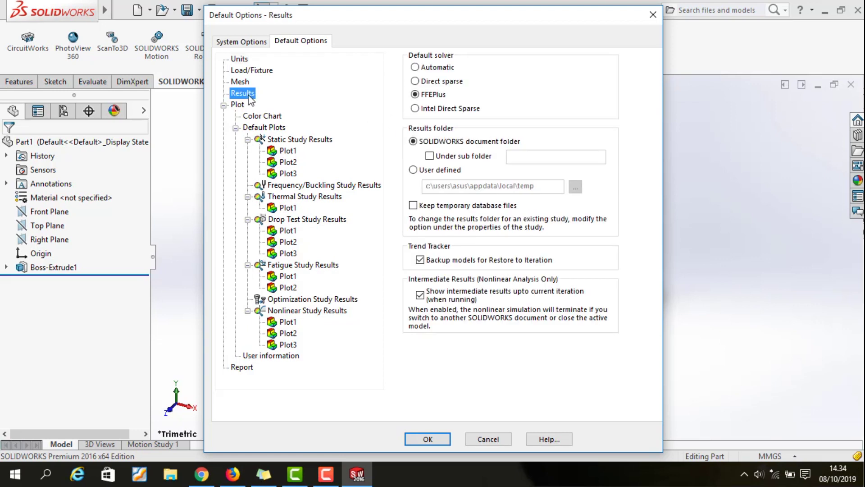
pyautogui.click(436, 67)
pyautogui.click(430, 157)
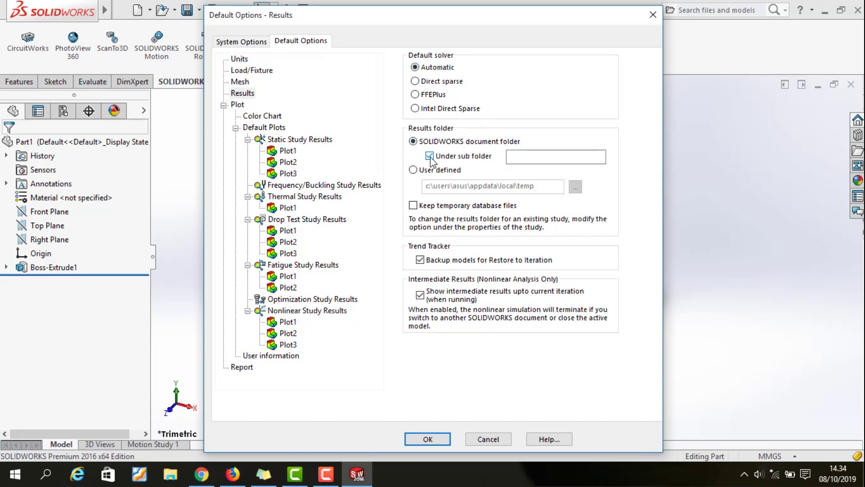
pyautogui.click(524, 156)
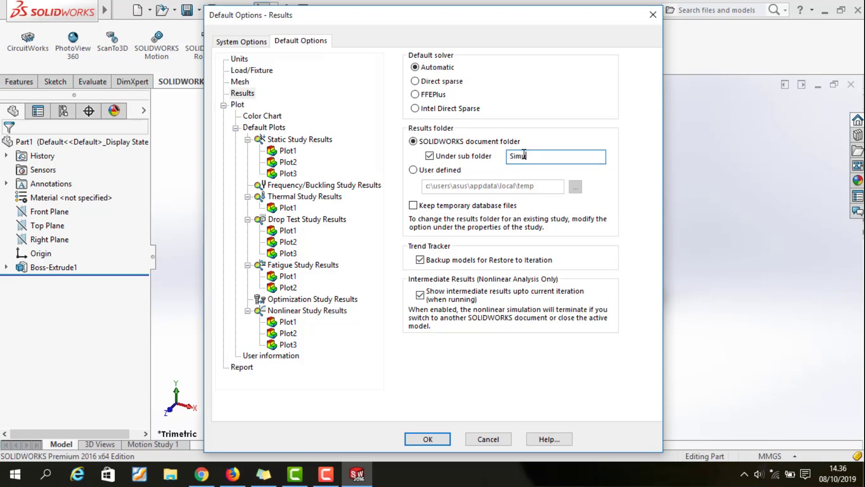
pyautogui.write('Simulasi Pertama')
# Step: Enable the minimum and maximum value annotations in the default plot options
pyautogui.click(237, 104)
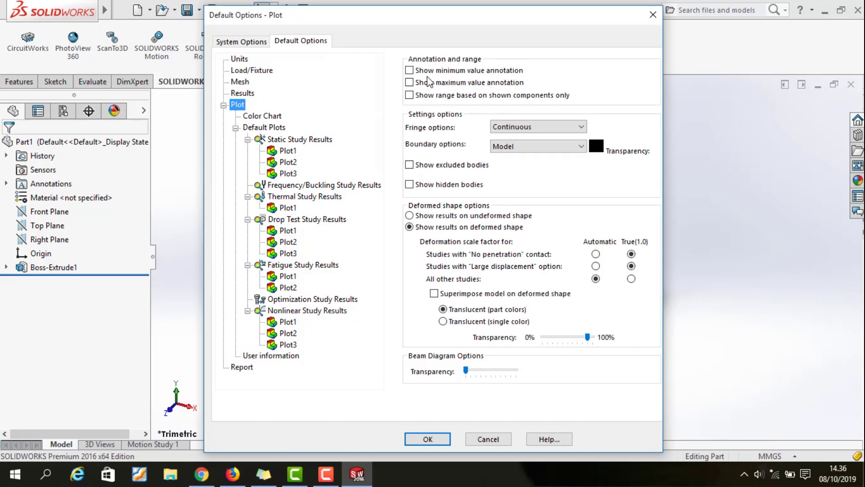
pyautogui.click(415, 72)
pyautogui.click(416, 83)
# Step: Set the color chart's default number format to Floating
pyautogui.click(276, 117)
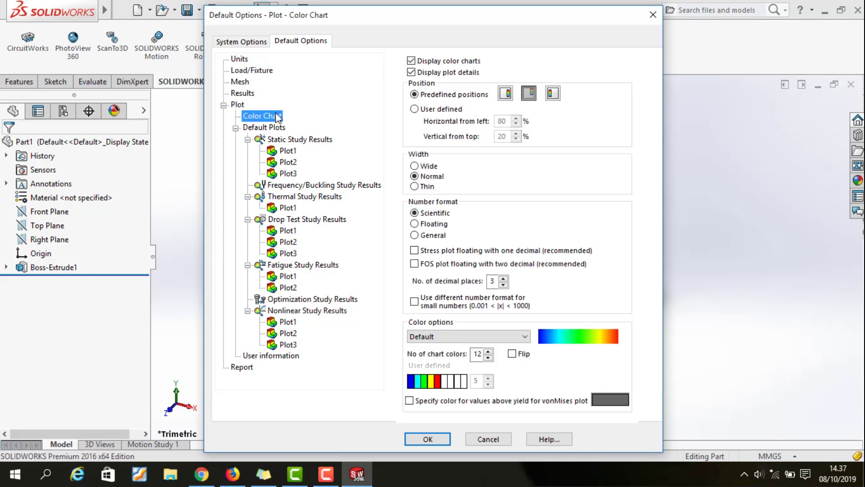
pyautogui.click(423, 226)
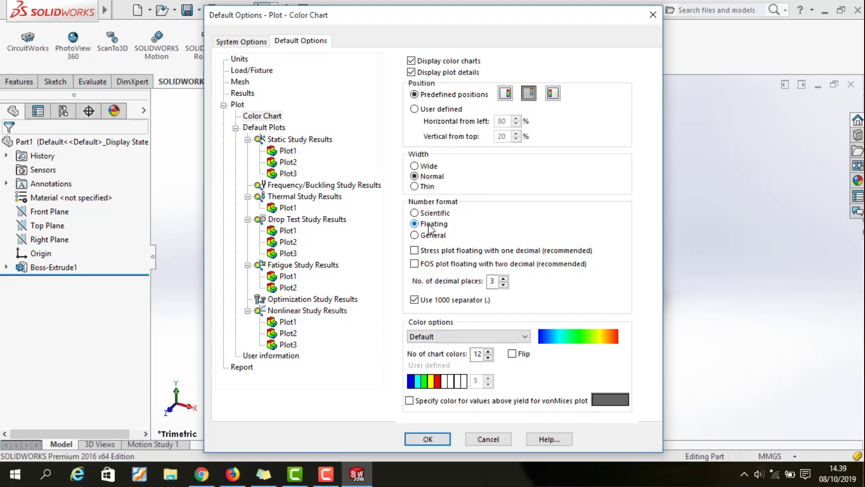
# Step: Check the default plot settings for static study results and accept the Simulation default options
pyautogui.click(301, 141)
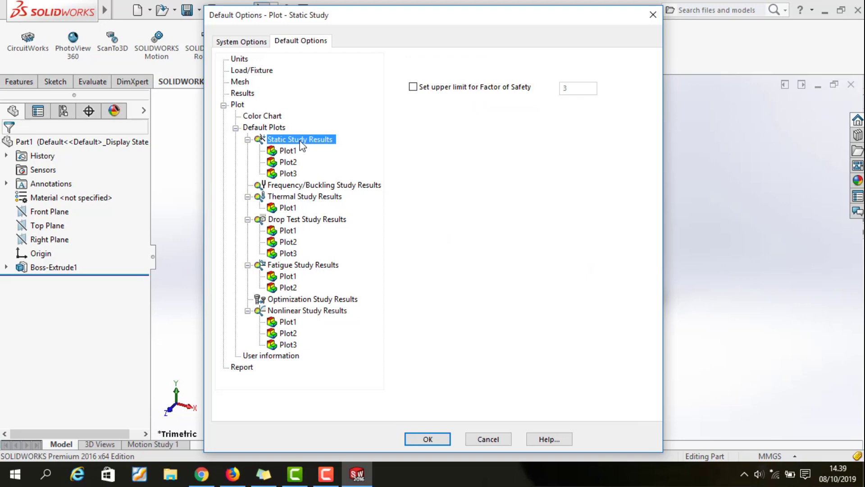
pyautogui.click(426, 439)
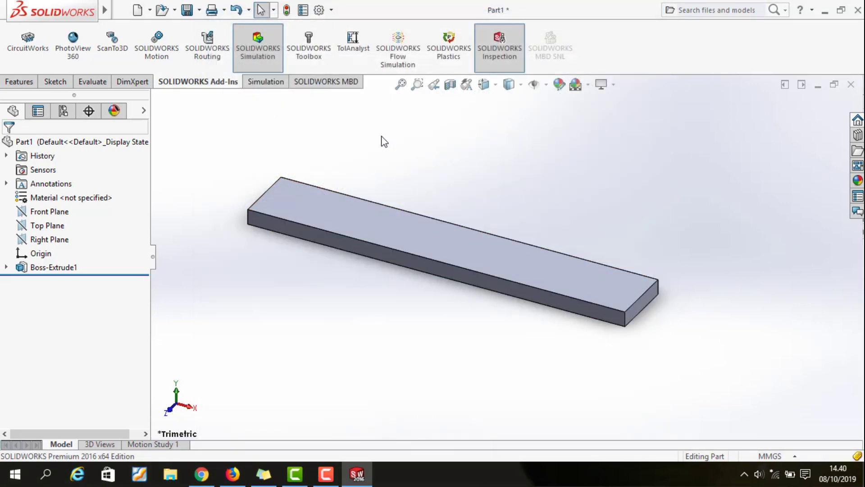
# Step: Create a folder named "Simulasi Pertama" inside the bevel folder and save the part there as Part1
pyautogui.click(187, 9)
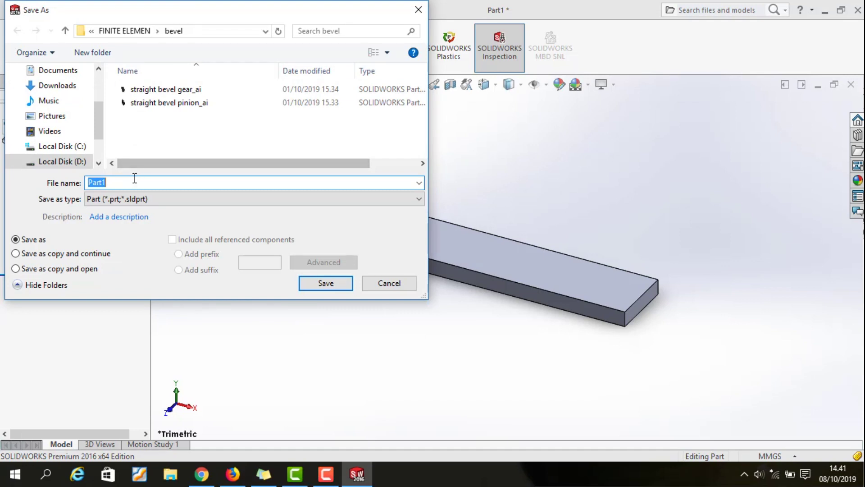
pyautogui.click(94, 53)
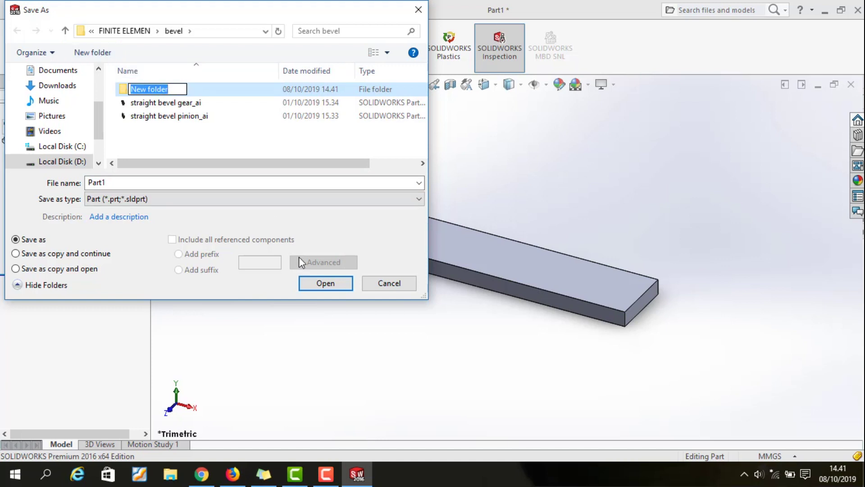
pyautogui.write('S')
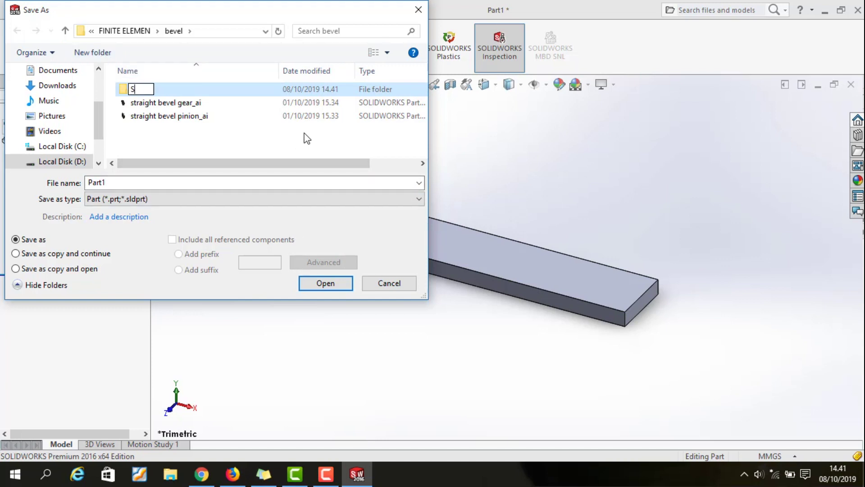
pyautogui.write('imulasi Pertama')
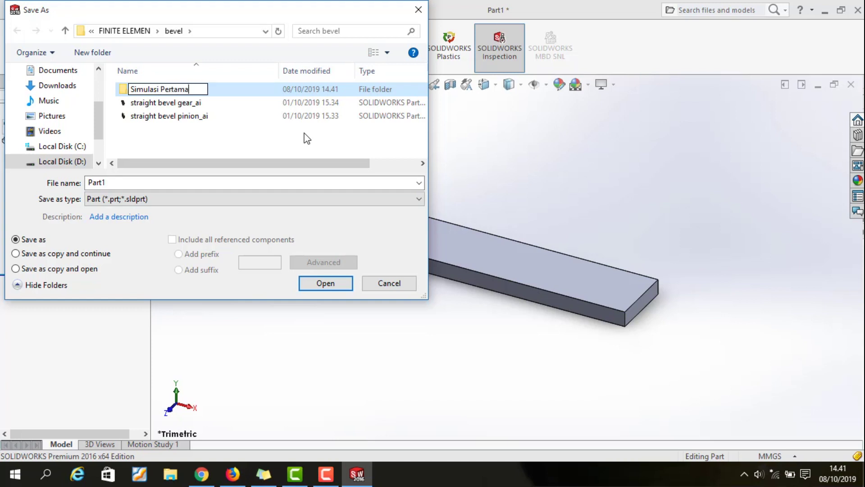
pyautogui.press('Return')
pyautogui.press('Return')
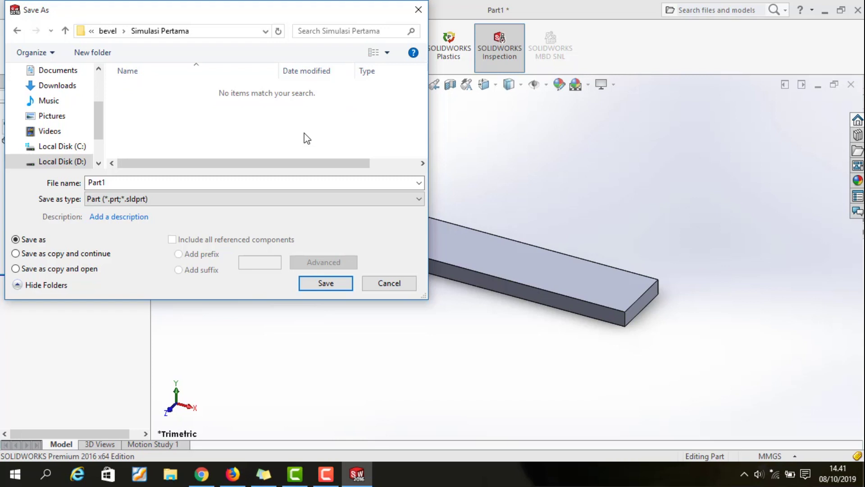
pyautogui.click(327, 284)
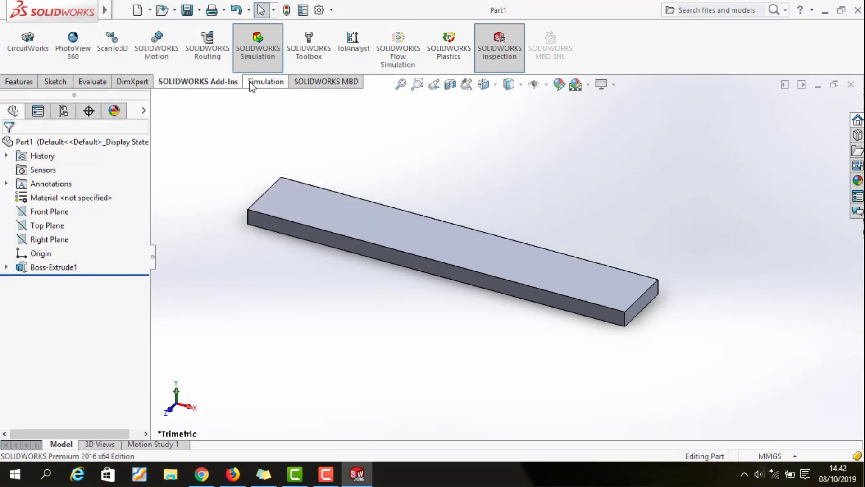
# Step: Create a new static simulation study for the plate
pyautogui.click(251, 84)
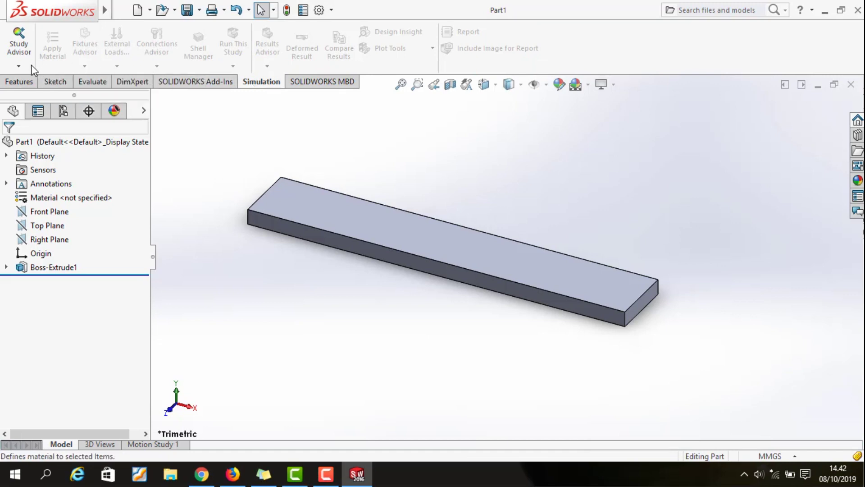
pyautogui.click(19, 67)
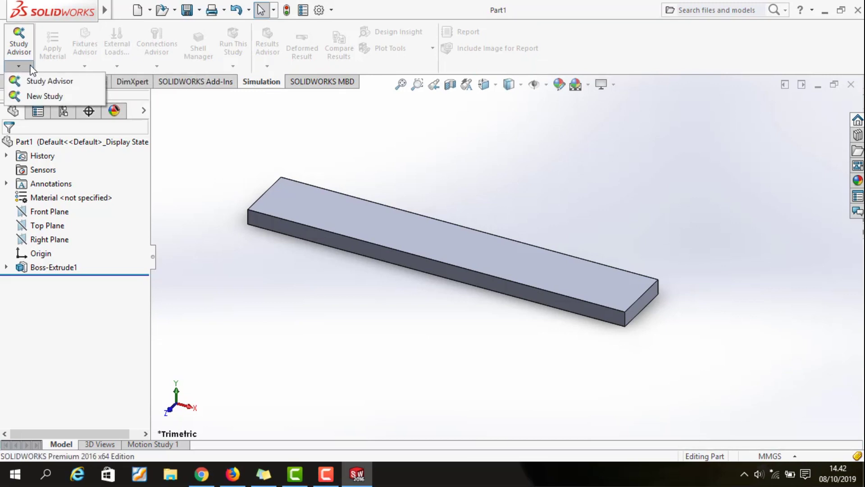
pyautogui.click(41, 97)
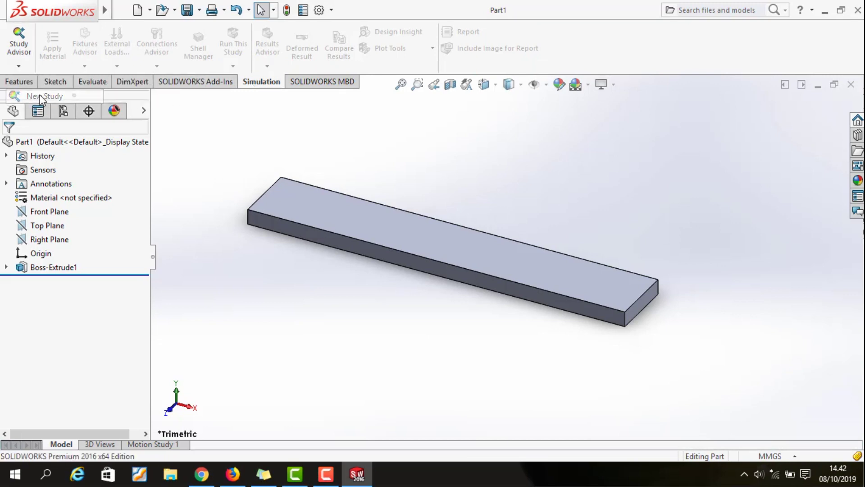
pyautogui.click(8, 147)
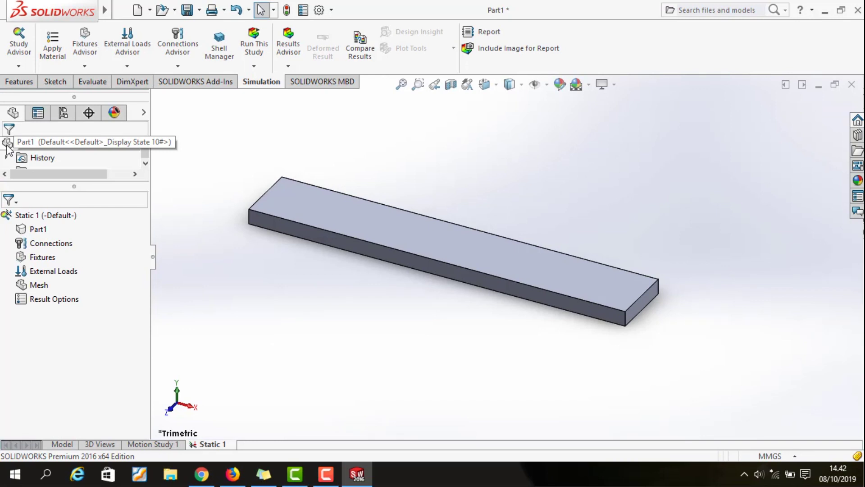
# Step: Apply Alloy Steel to the plate in the static study, with material units shown in SI - N/mm^2 (MPa)
pyautogui.click(61, 50)
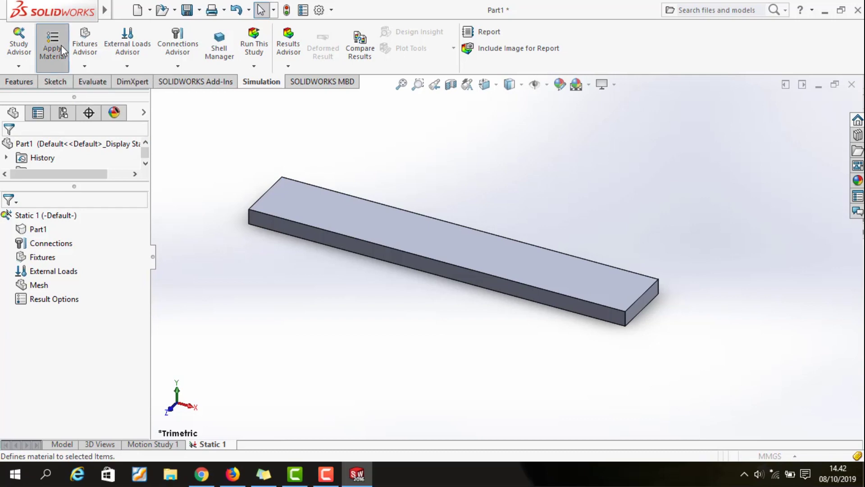
pyautogui.click(52, 47)
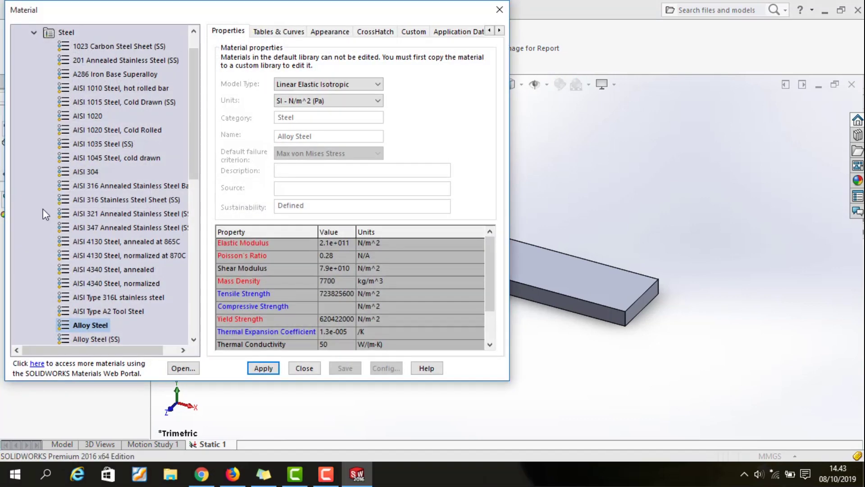
pyautogui.scroll(-2, 87, 255)
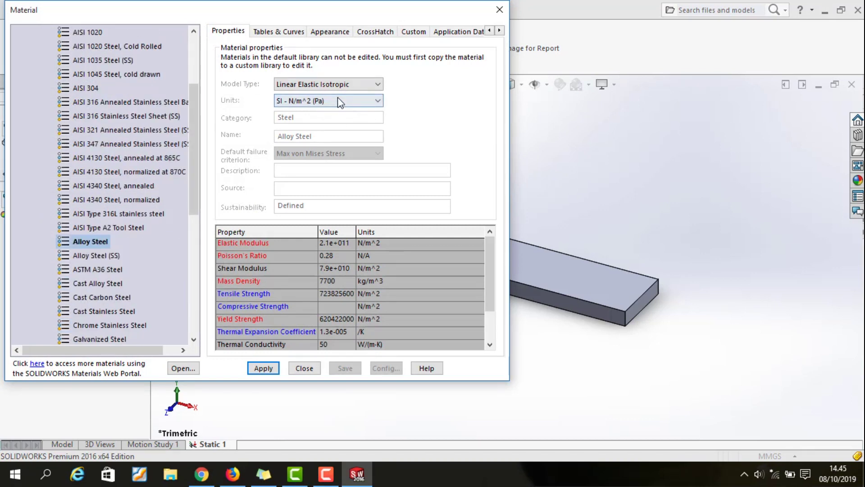
pyautogui.click(338, 99)
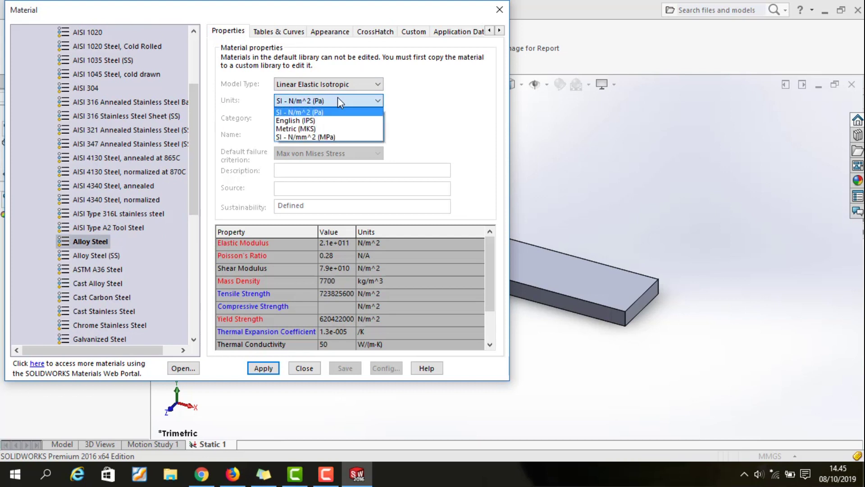
pyautogui.click(336, 136)
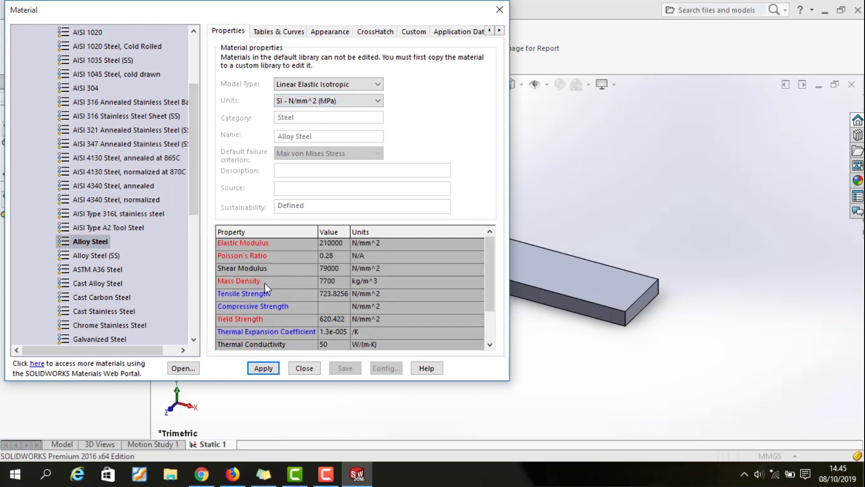
pyautogui.moveTo(490, 303); pyautogui.dragTo(501, 337)
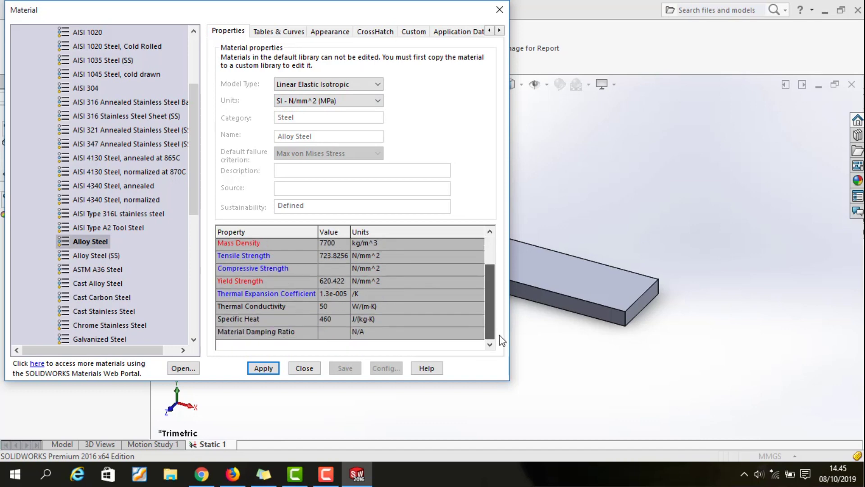
pyautogui.click(272, 368)
pyautogui.click(318, 369)
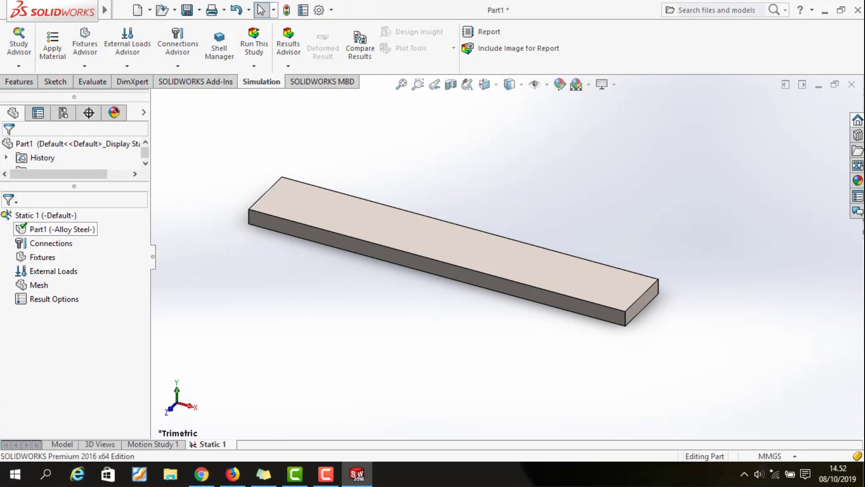
# Step: Add a Fixed Geometry fixture to one narrow end face of the plate
pyautogui.rightClick(30, 260)
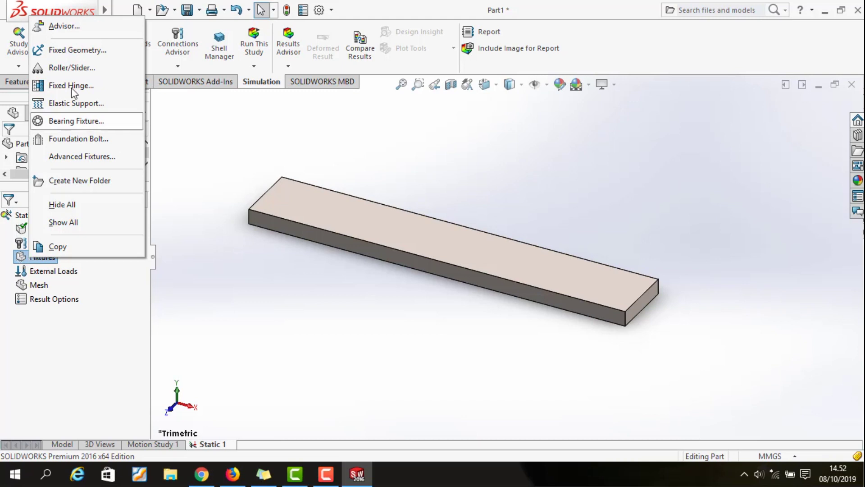
pyautogui.click(78, 51)
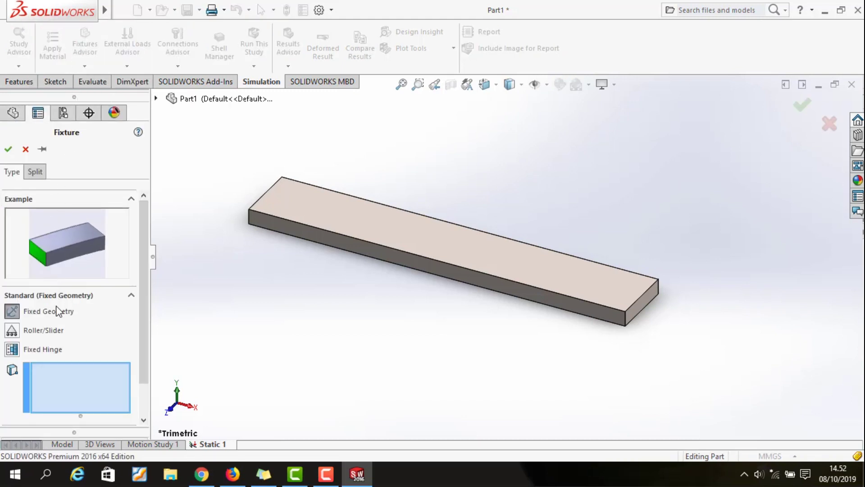
pyautogui.scroll(-2, 50, 253)
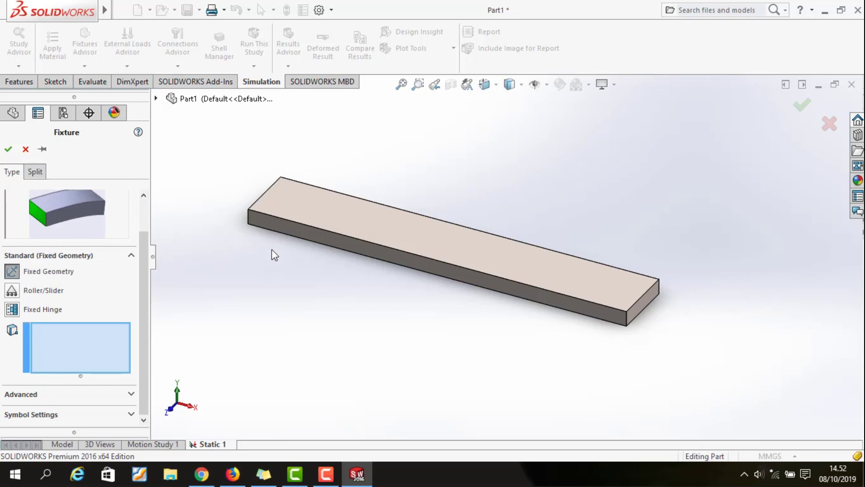
pyautogui.scroll(2, 244, 250)
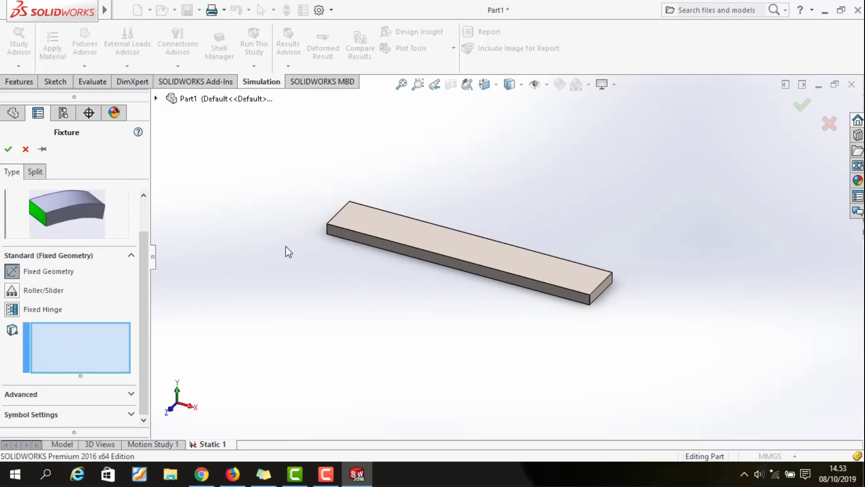
pyautogui.scroll(2, 387, 229)
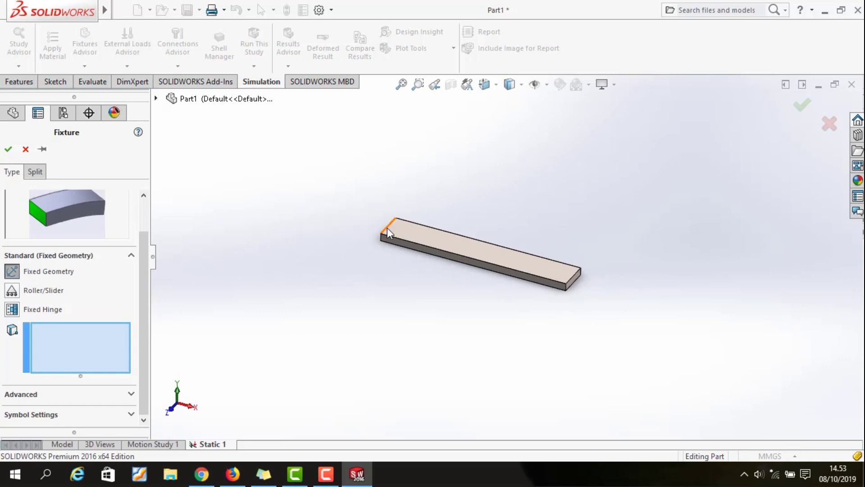
pyautogui.scroll(-5, 387, 231)
pyautogui.scroll(-2, 391, 246)
pyautogui.moveTo(392, 248); pyautogui.dragTo(446, 306, button='middle')
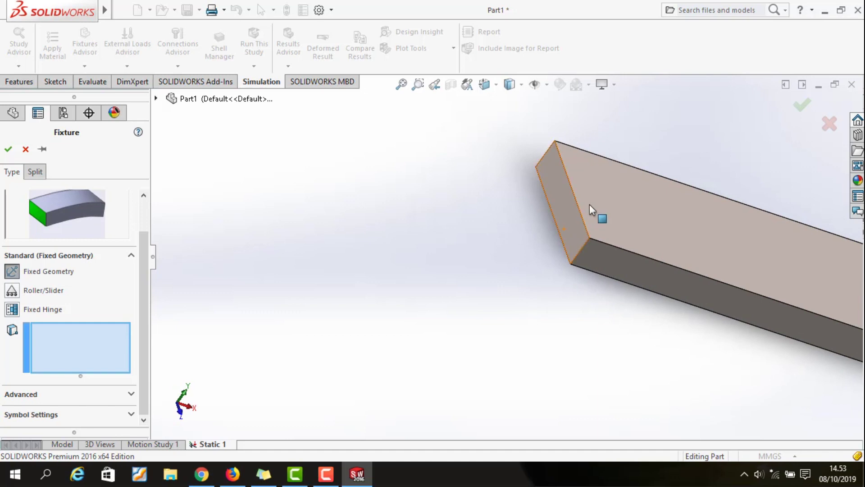
pyautogui.click(571, 217)
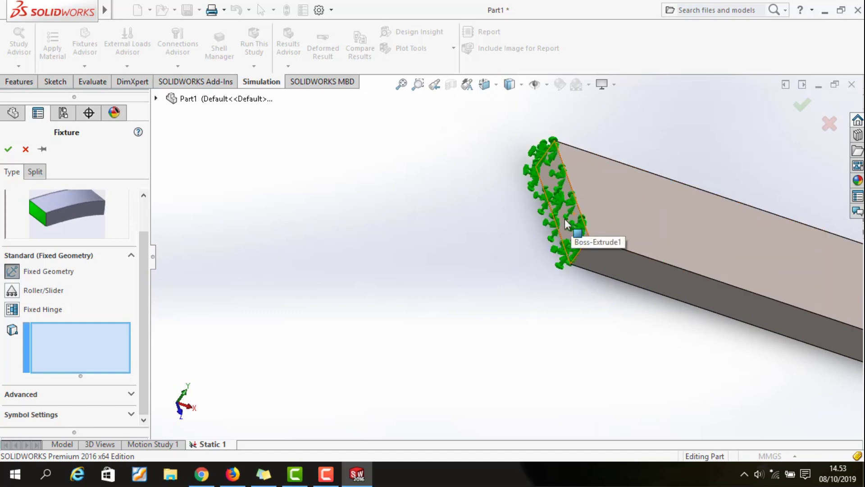
pyautogui.click(565, 218)
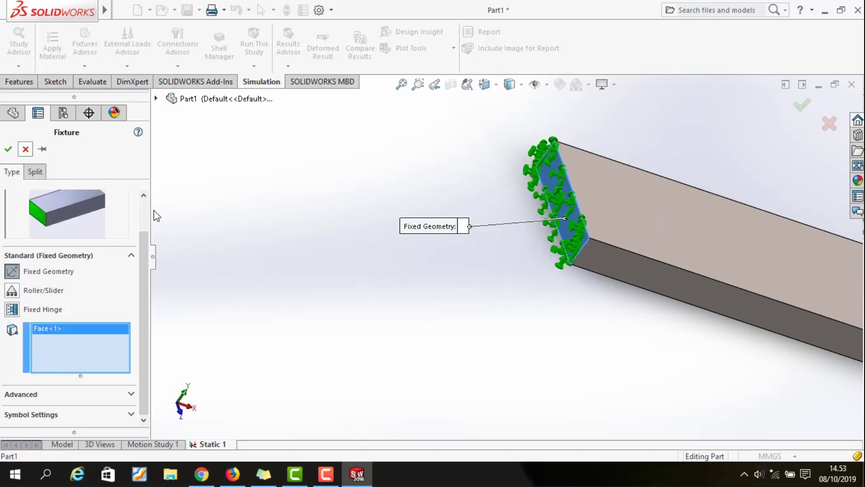
pyautogui.scroll(5, 557, 303)
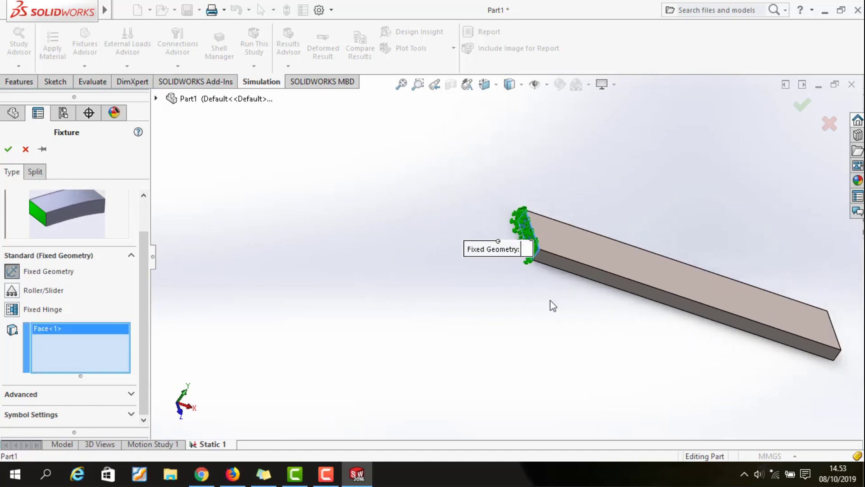
pyautogui.click(7, 148)
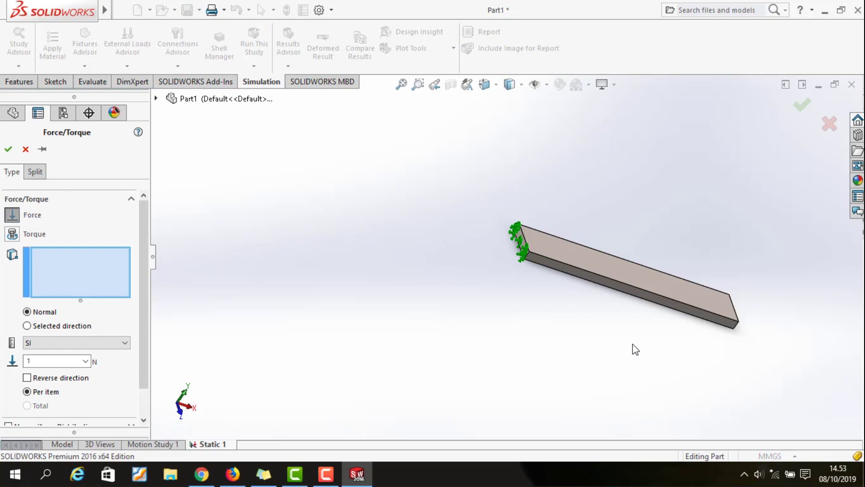
# Step: Select the plate's narrow free end face, opposite the fixture, as the face for the normal force
pyautogui.press('space')
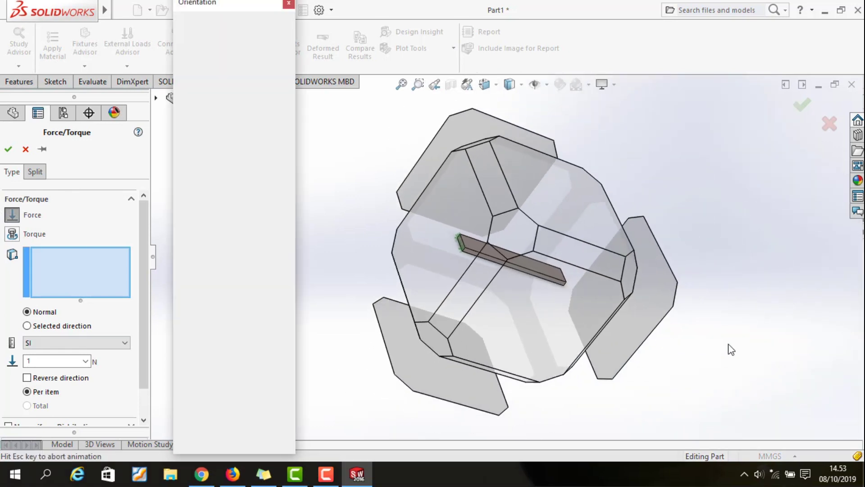
pyautogui.click(596, 306)
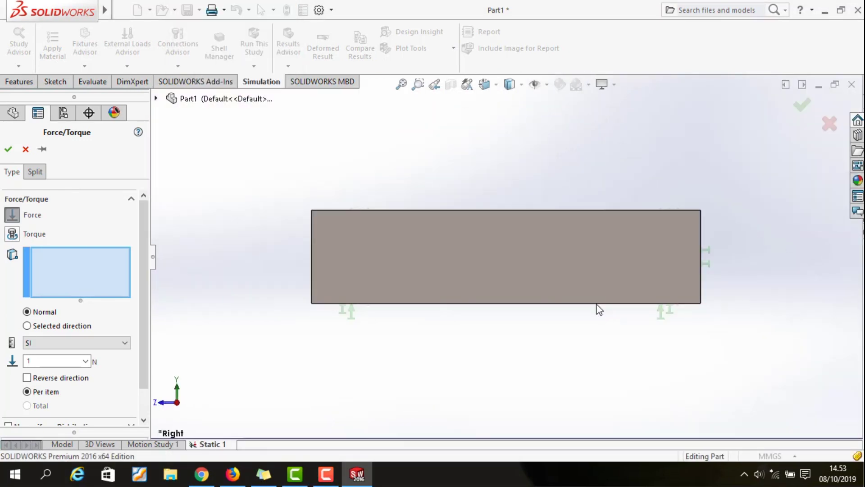
pyautogui.click(596, 304)
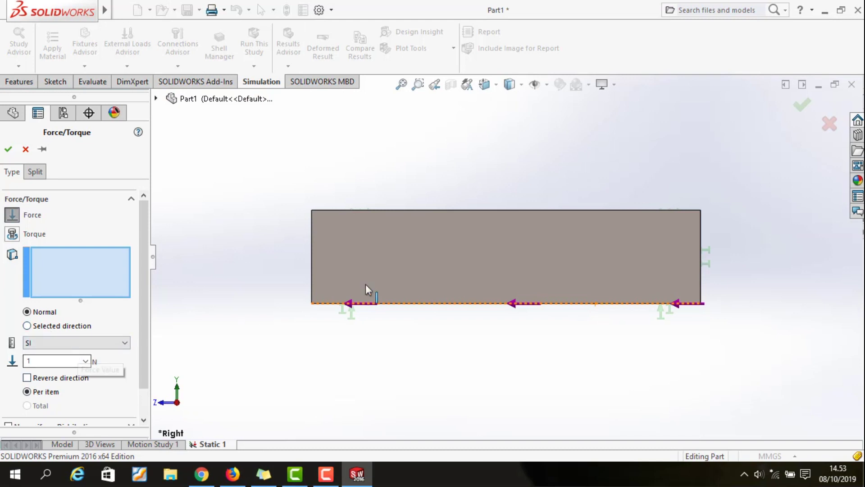
pyautogui.click(456, 267)
pyautogui.moveTo(428, 366); pyautogui.dragTo(444, 356, button='middle')
pyautogui.scroll(-2, 595, 349)
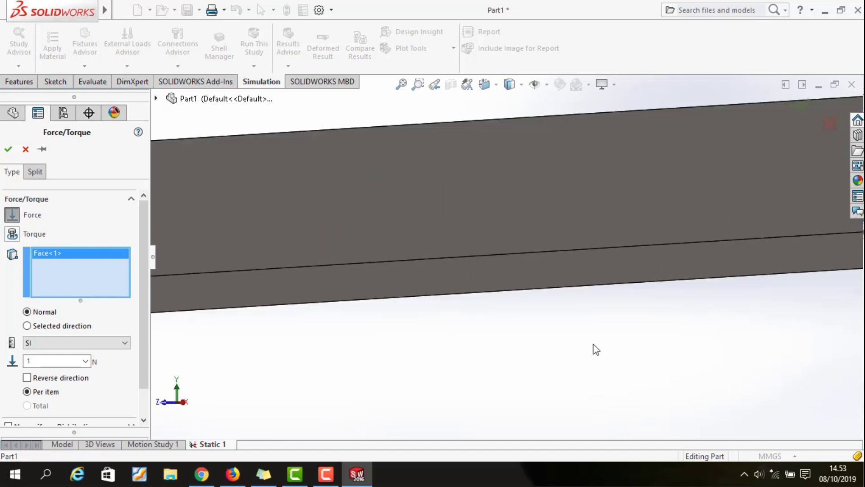
pyautogui.scroll(4, 595, 349)
pyautogui.scroll(3, 594, 349)
pyautogui.scroll(-2, 721, 311)
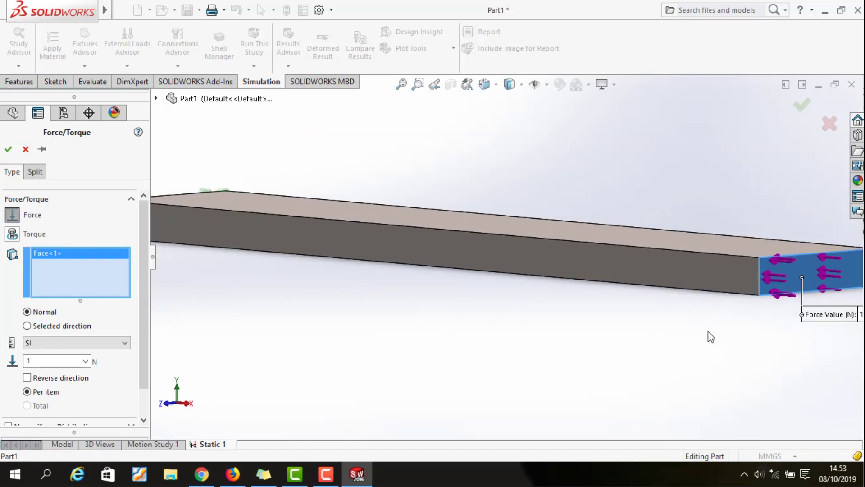
pyautogui.scroll(2, 708, 334)
pyautogui.press('space')
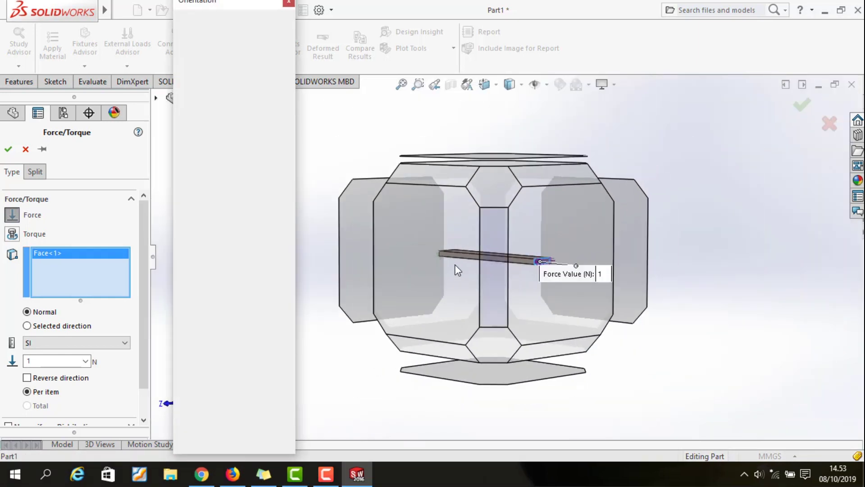
pyautogui.click(455, 265)
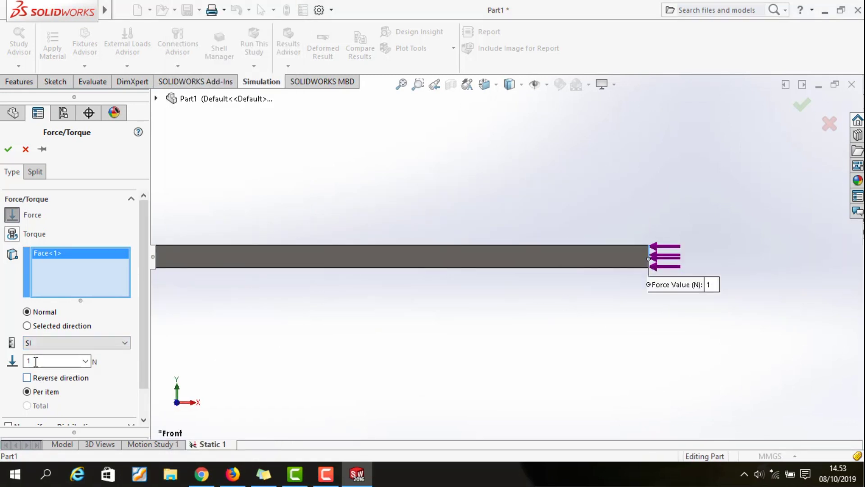
# Step: Set the normal force to 100 N per item, reverse its direction to pull outward, and apply the load
pyautogui.click(86, 360)
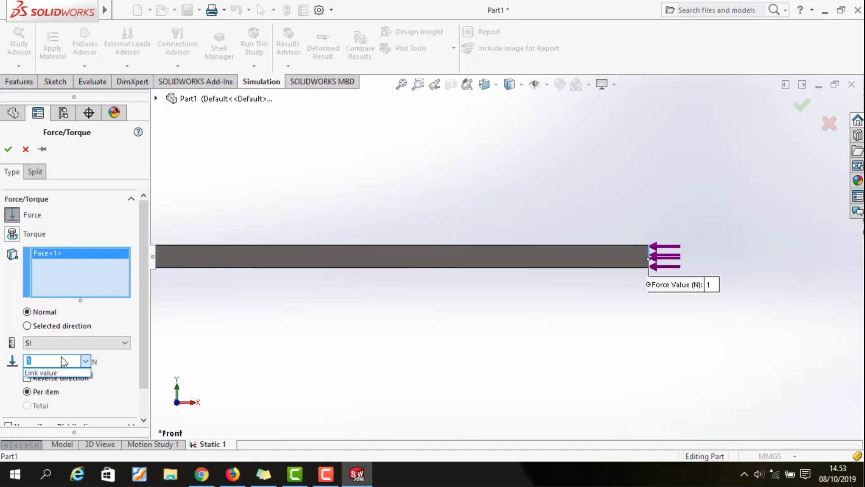
pyautogui.click(63, 361)
pyautogui.write('100')
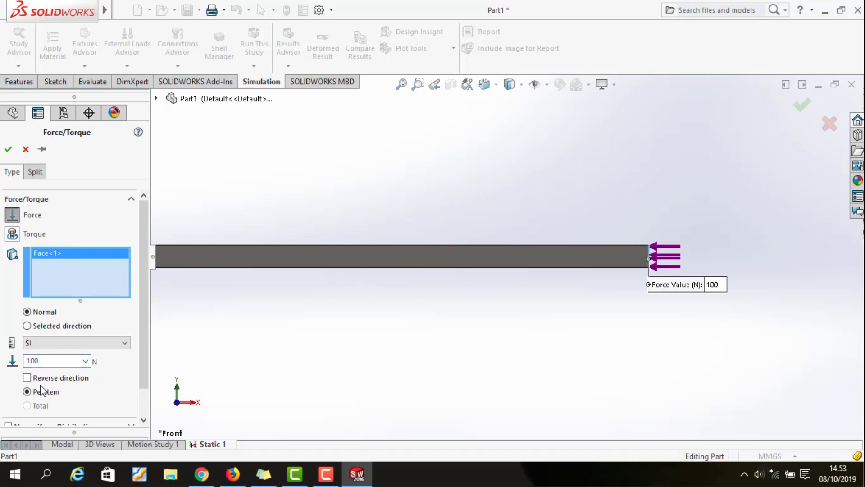
pyautogui.click(27, 377)
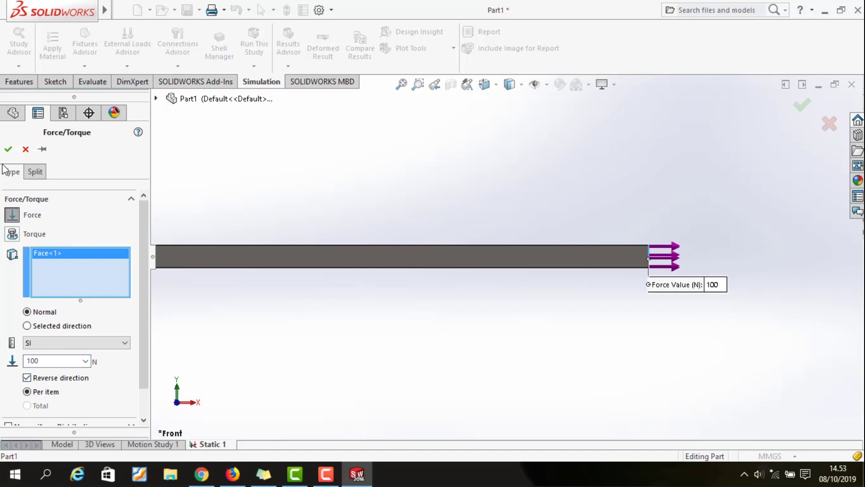
pyautogui.click(8, 151)
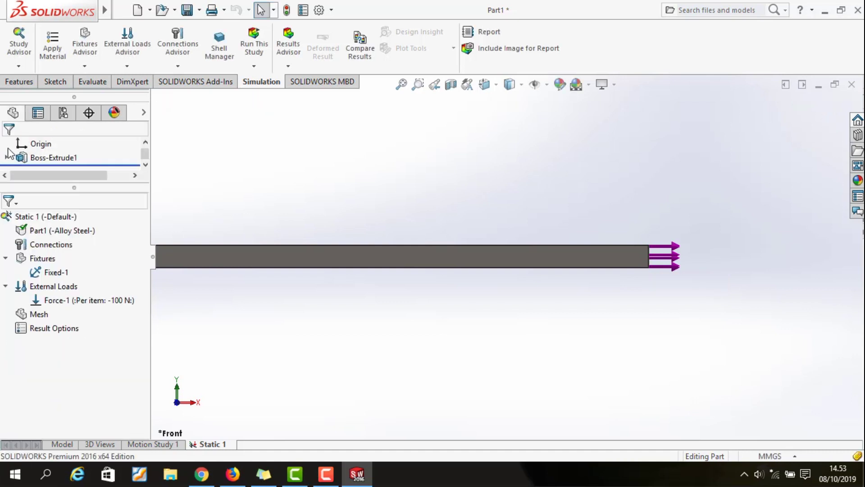
# Step: Mesh the plate at the coarsest mesh density, with mesh parameters enabled and the Standard mesh type
pyautogui.press('space')
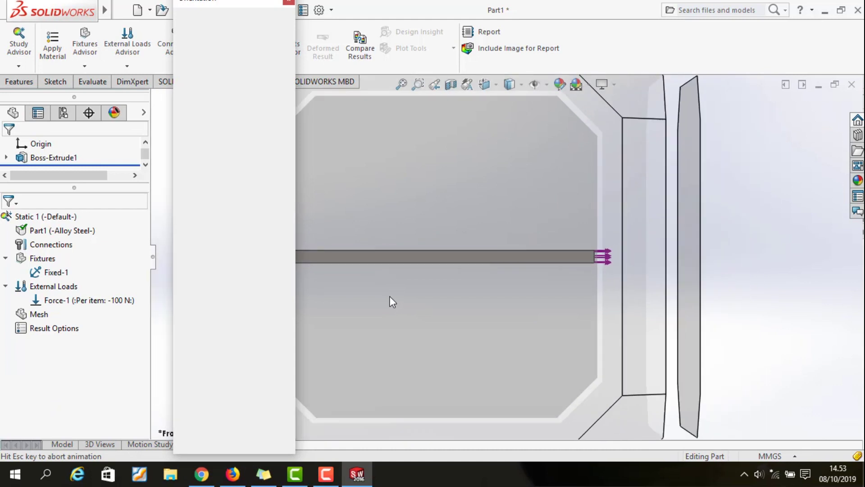
pyautogui.click(431, 273)
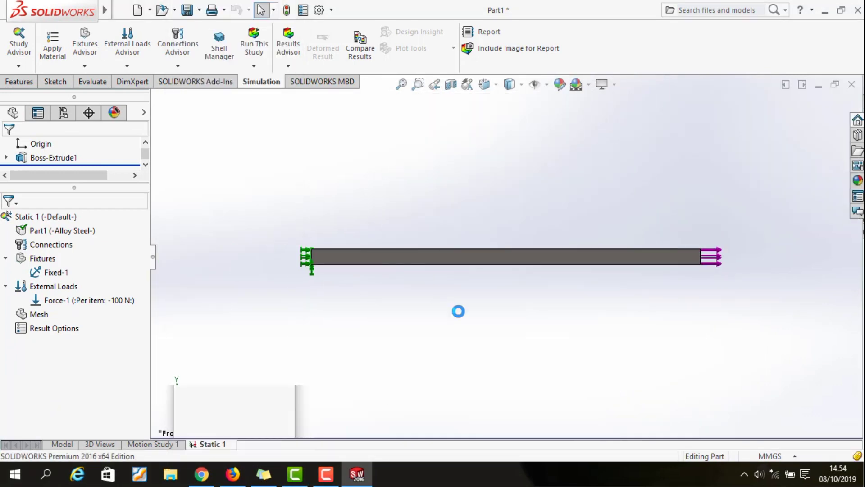
pyautogui.rightClick(45, 314)
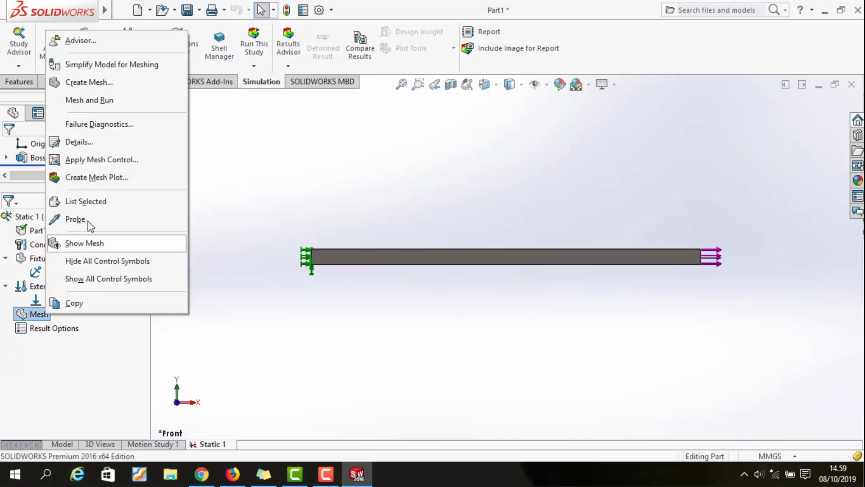
pyautogui.click(87, 83)
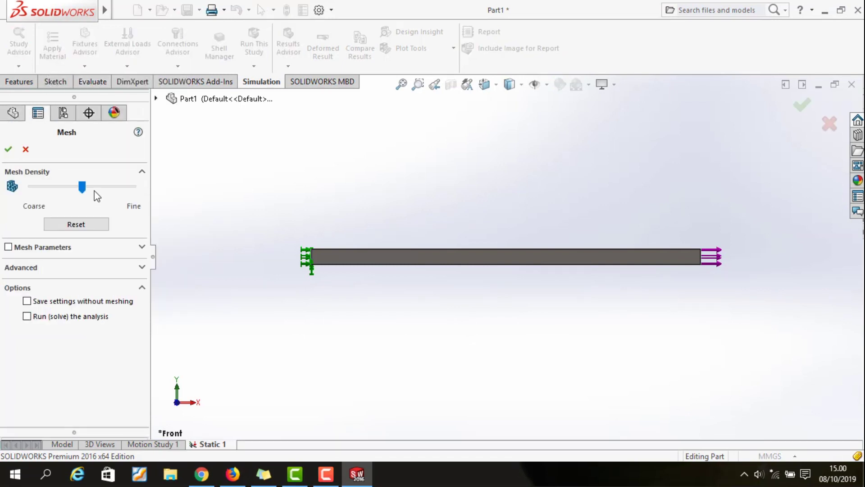
pyautogui.moveTo(84, 187); pyautogui.dragTo(23, 185)
pyautogui.click(142, 247)
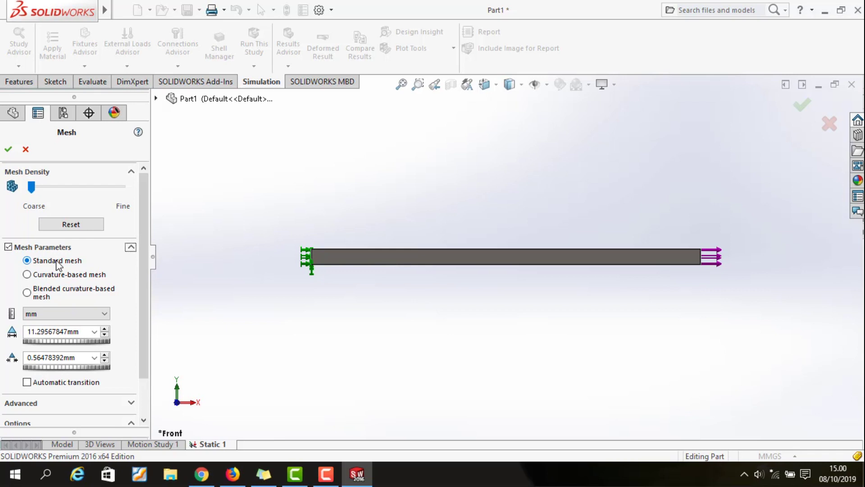
pyautogui.click(4, 154)
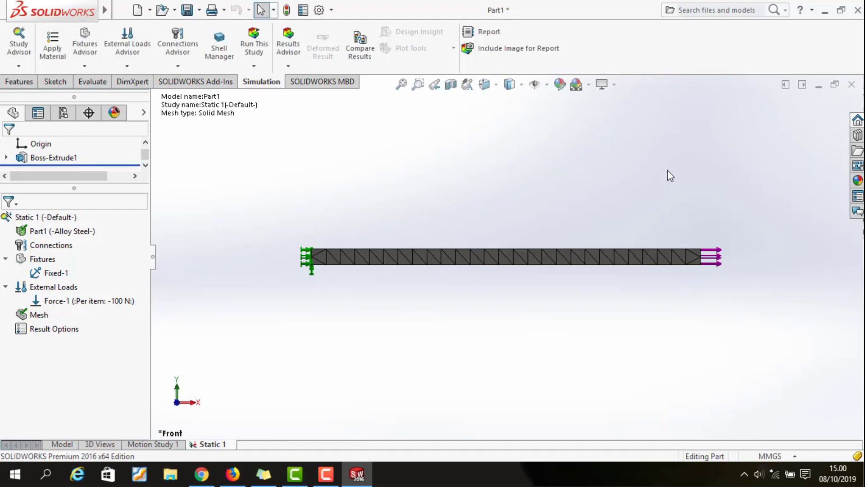
# Step: Run the static study on the meshed plate, shown in isometric orientation
pyautogui.press('space')
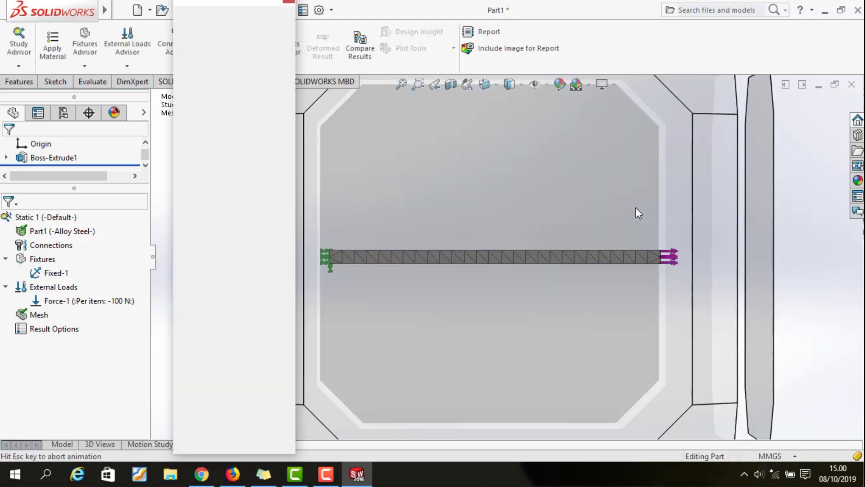
pyautogui.click(585, 182)
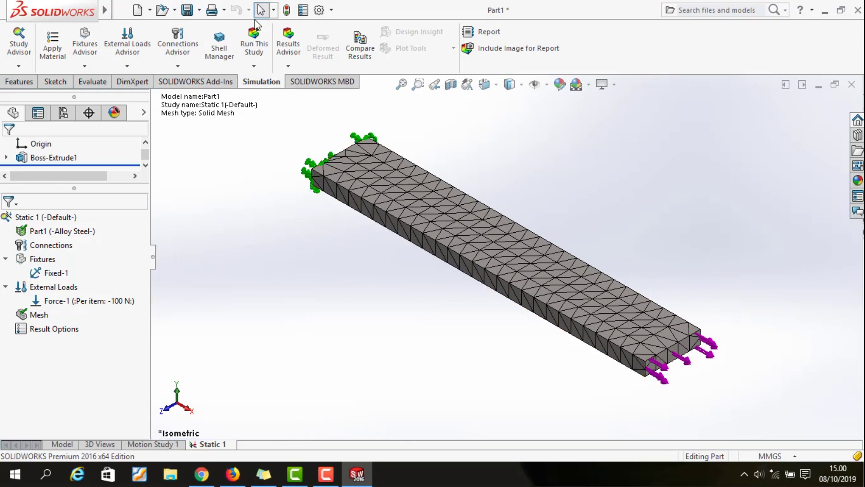
pyautogui.click(256, 39)
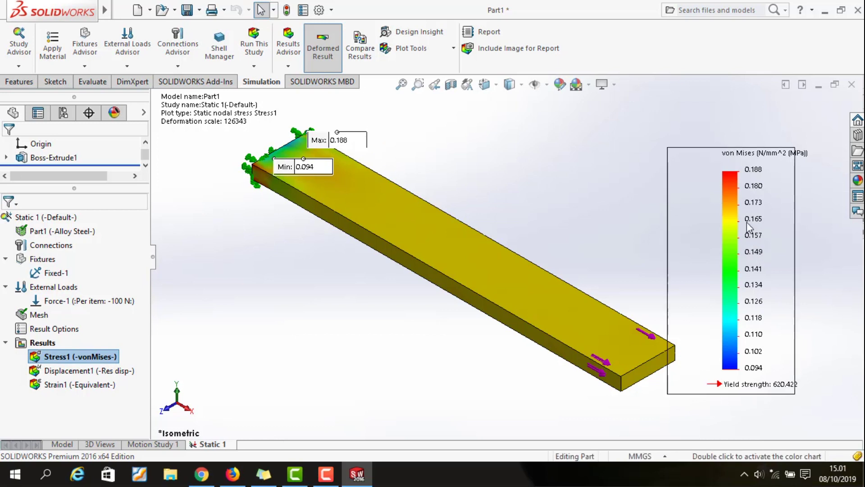
# Step: Examine the von Mises stress plot up close around the maximum-stress corner of the plate's fixed end
pyautogui.doubleClick(726, 176)
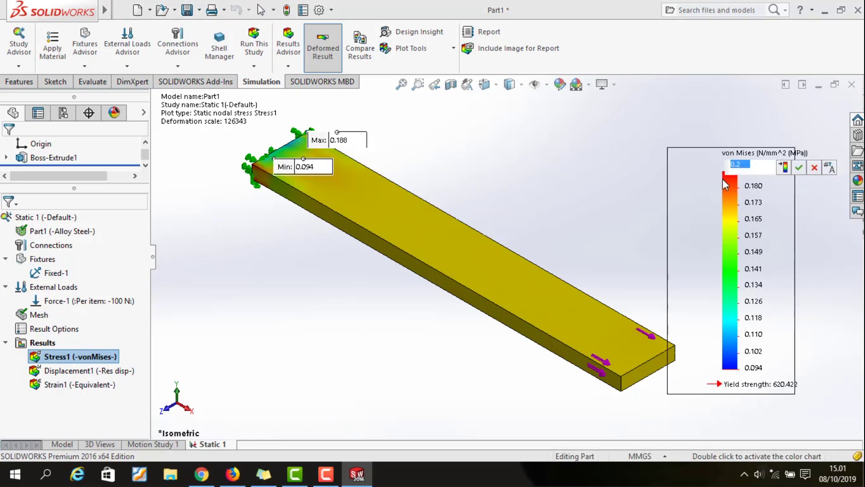
pyautogui.click(699, 185)
pyautogui.scroll(-2, 309, 210)
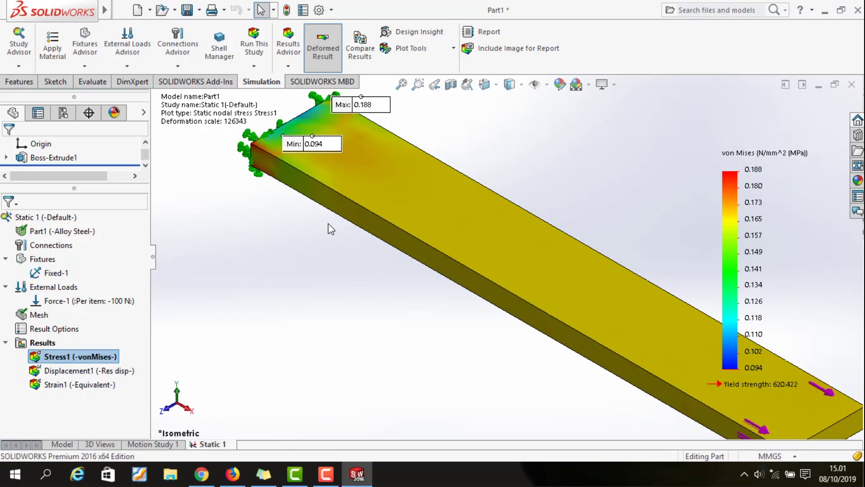
pyautogui.scroll(3, 360, 356)
pyautogui.scroll(-3, 426, 261)
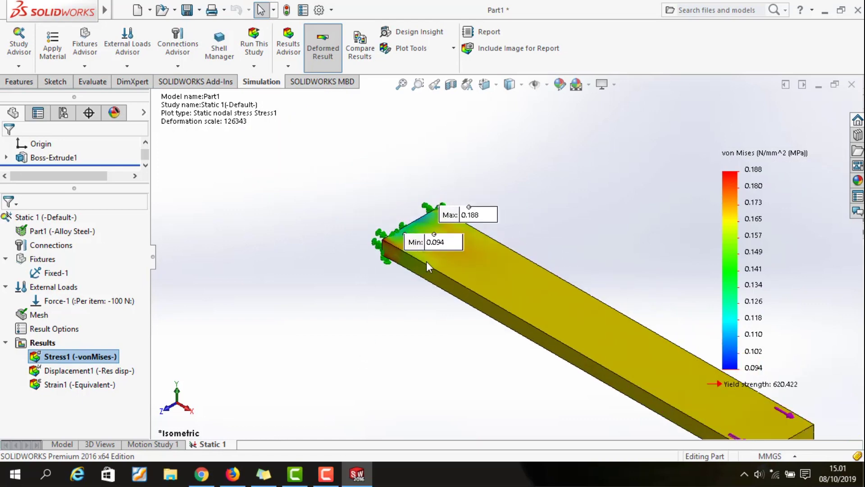
pyautogui.scroll(-3, 458, 206)
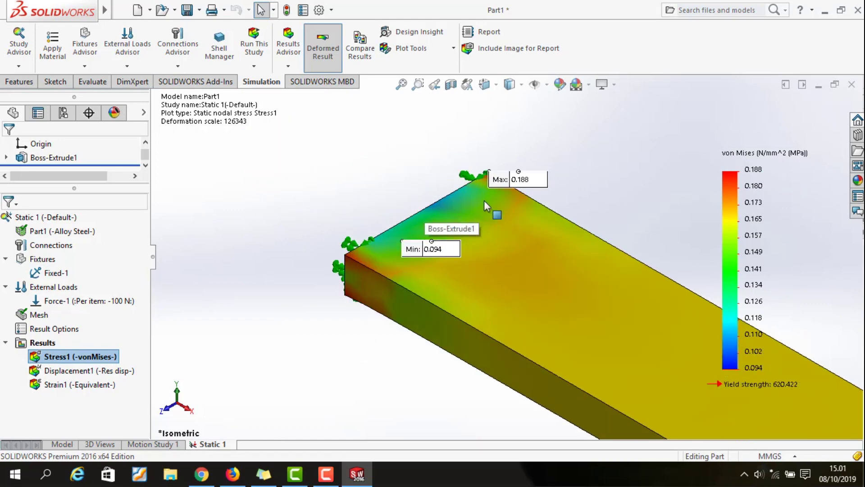
pyautogui.scroll(-5, 542, 185)
pyautogui.moveTo(536, 192); pyautogui.dragTo(581, 297, button='middle')
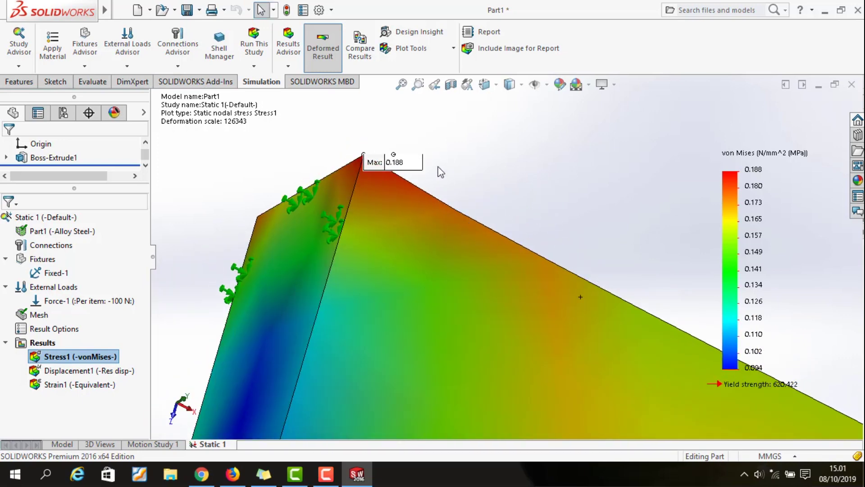
pyautogui.moveTo(432, 148); pyautogui.dragTo(439, 183, button='middle')
pyautogui.scroll(-2, 288, 214)
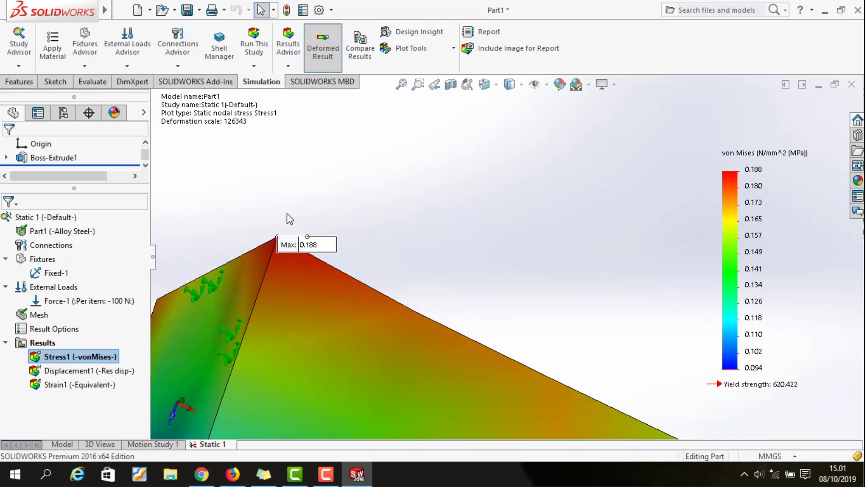
pyautogui.scroll(-1, 285, 244)
pyautogui.scroll(-2, 316, 250)
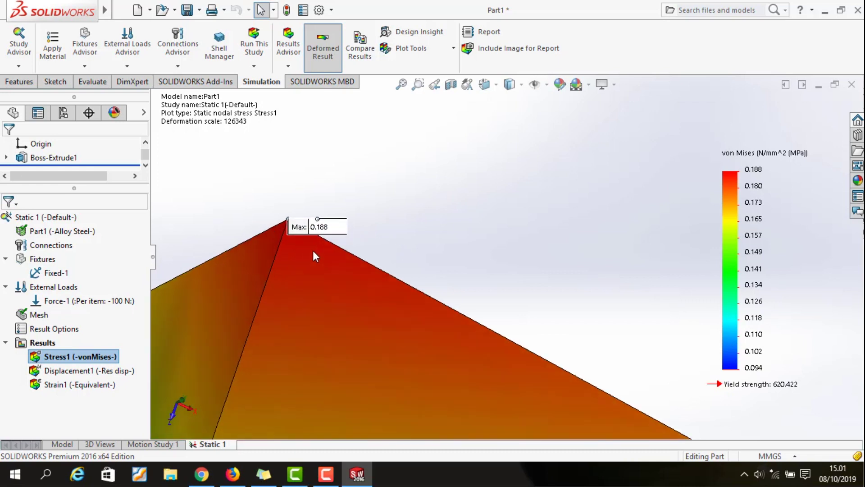
pyautogui.scroll(4, 296, 186)
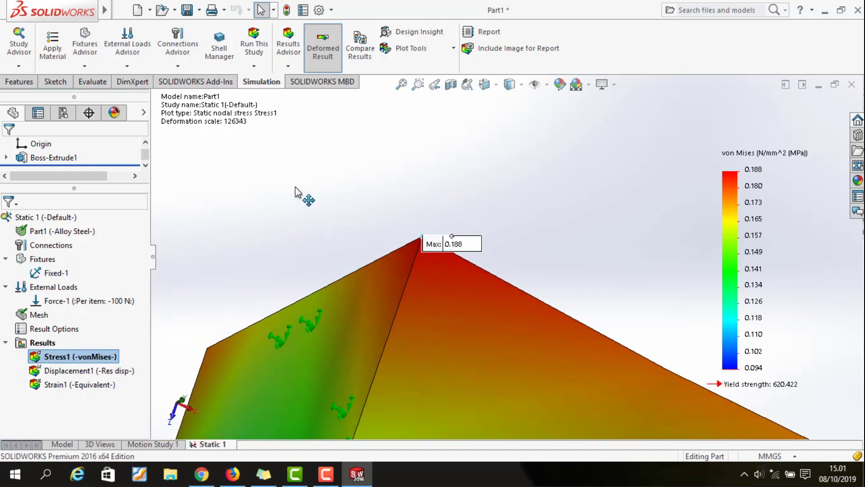
# Step: Examine the minimum-stress area along the fixed end face in the von Mises plot
pyautogui.scroll(5, 653, 356)
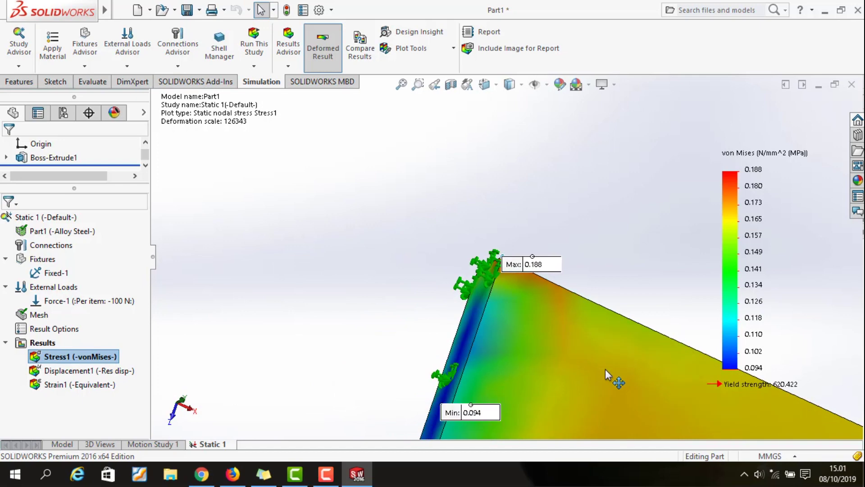
pyautogui.scroll(-5, 491, 311)
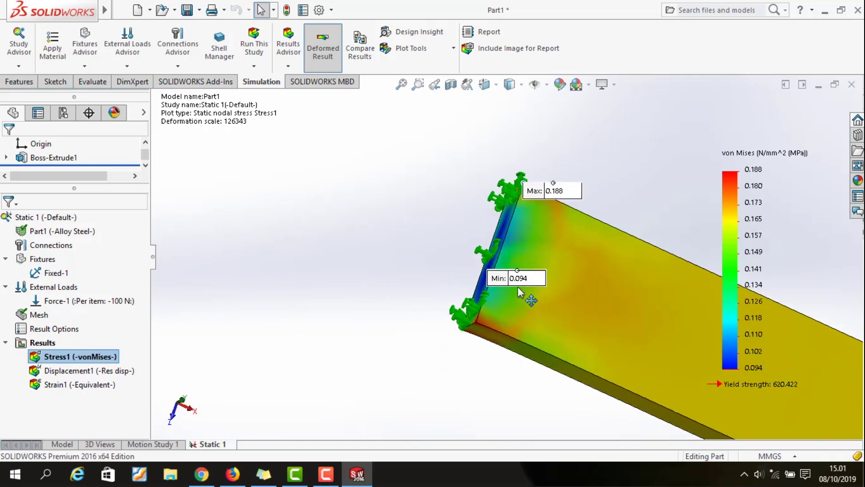
pyautogui.scroll(-5, 473, 257)
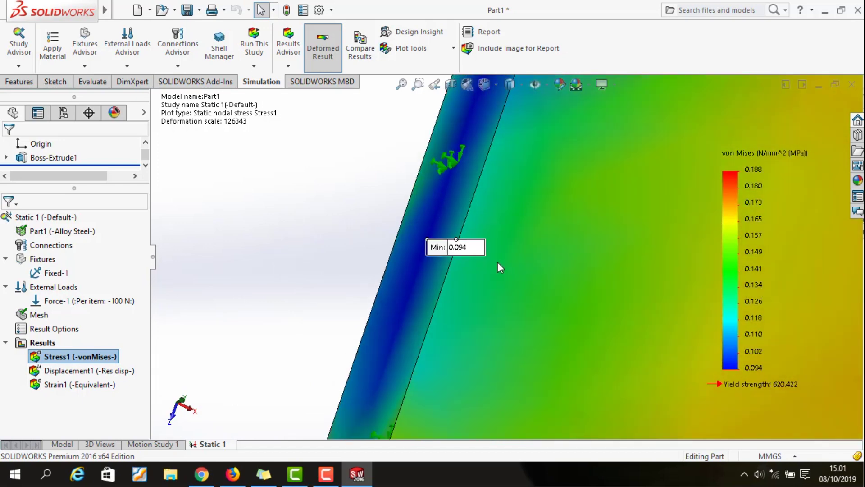
pyautogui.scroll(-3, 433, 232)
pyautogui.scroll(4, 435, 248)
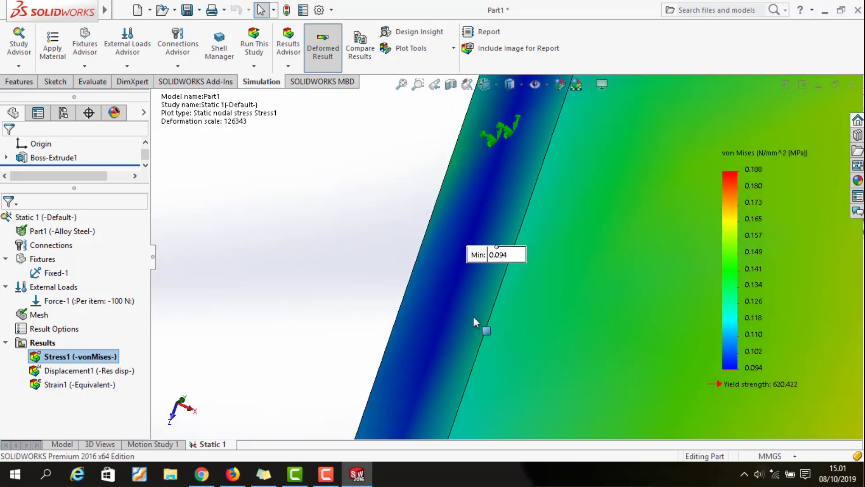
pyautogui.scroll(8, 252, 225)
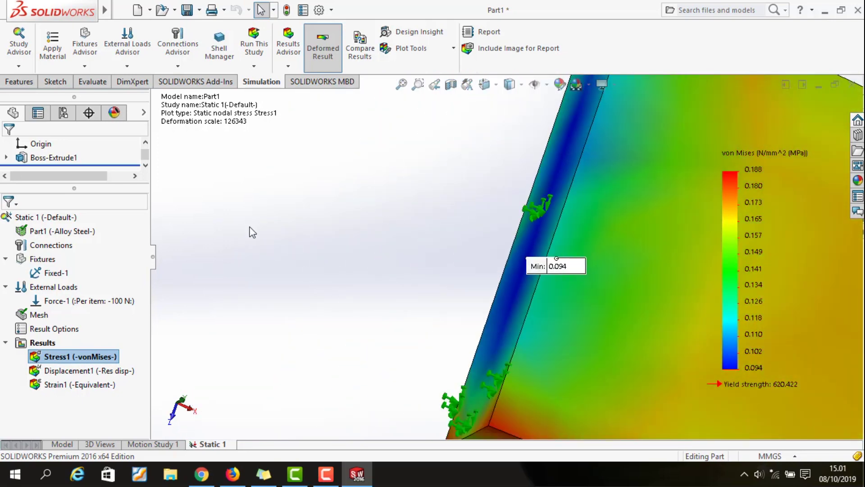
pyautogui.scroll(3, 249, 226)
pyautogui.scroll(4, 388, 198)
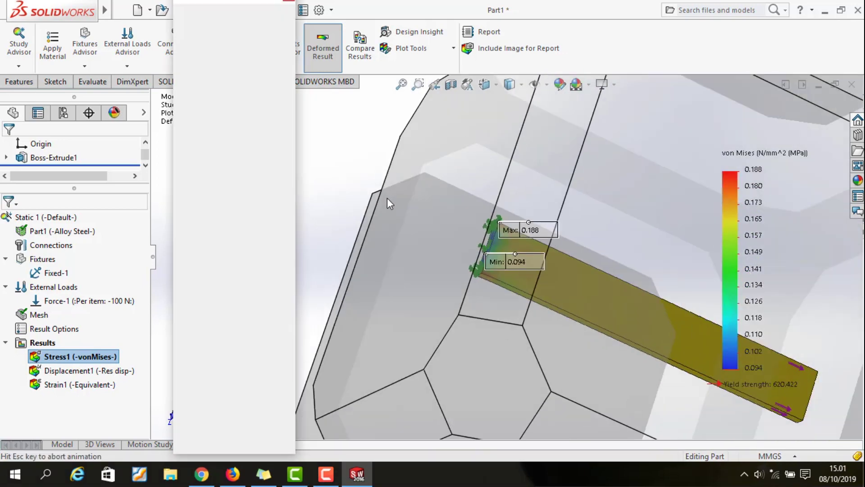
pyautogui.click(533, 231)
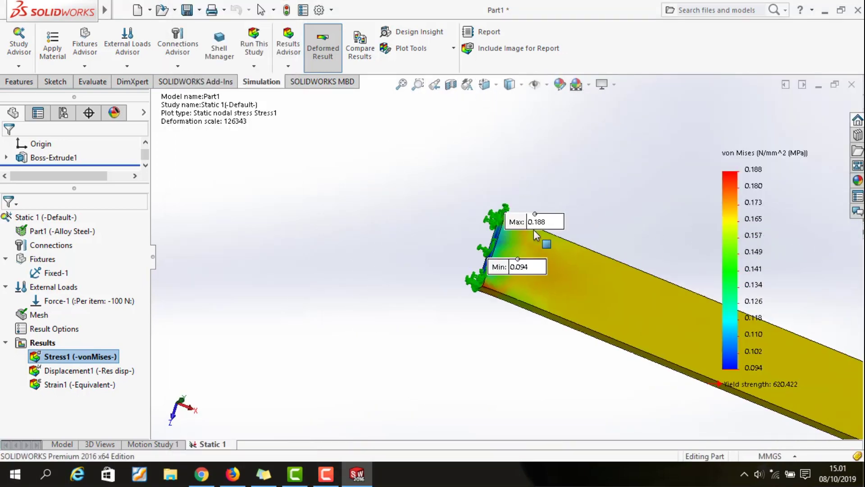
# Step: Examine the plate's von Mises stress plot from the underside, from the front edge and in isometric orientation
pyautogui.press('space')
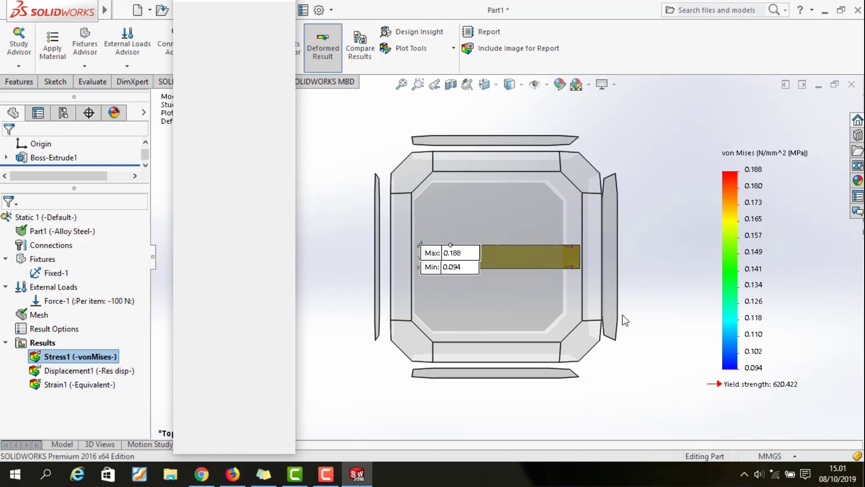
pyautogui.click(590, 345)
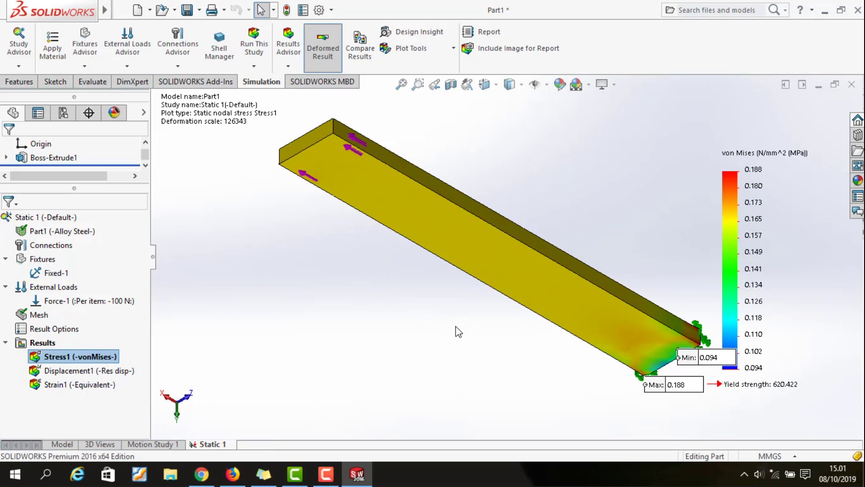
pyautogui.press('space')
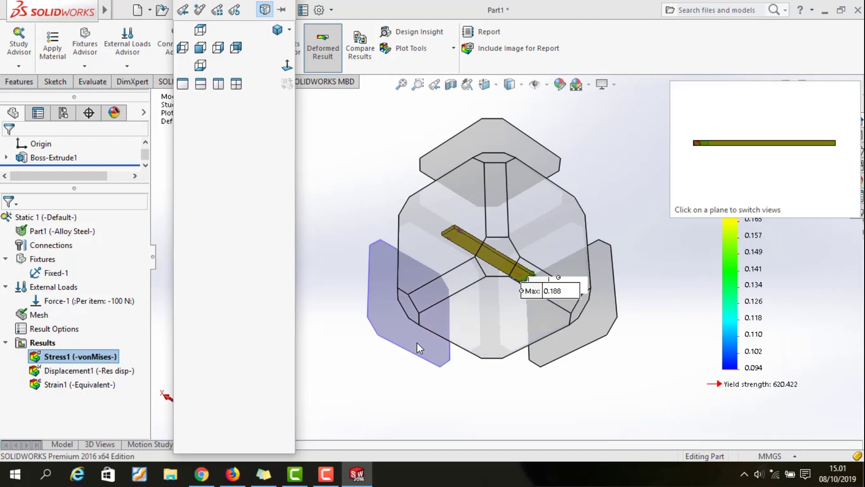
pyautogui.click(417, 343)
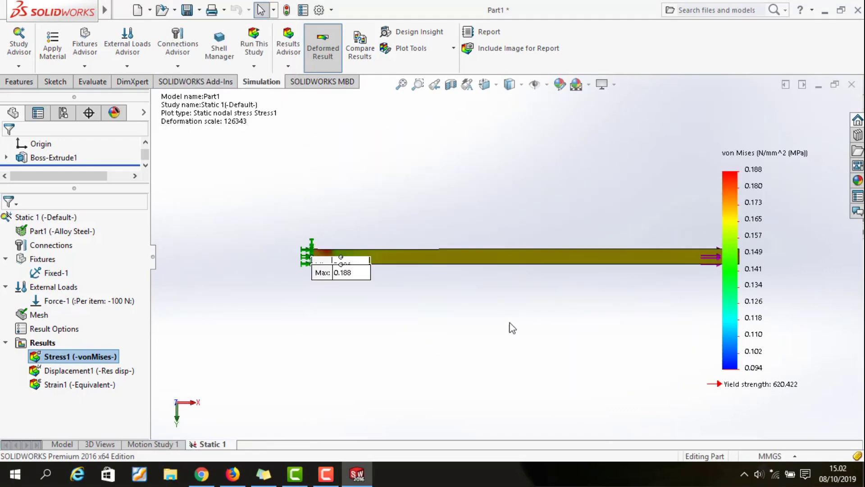
pyautogui.moveTo(506, 268); pyautogui.dragTo(533, 357, button='middle')
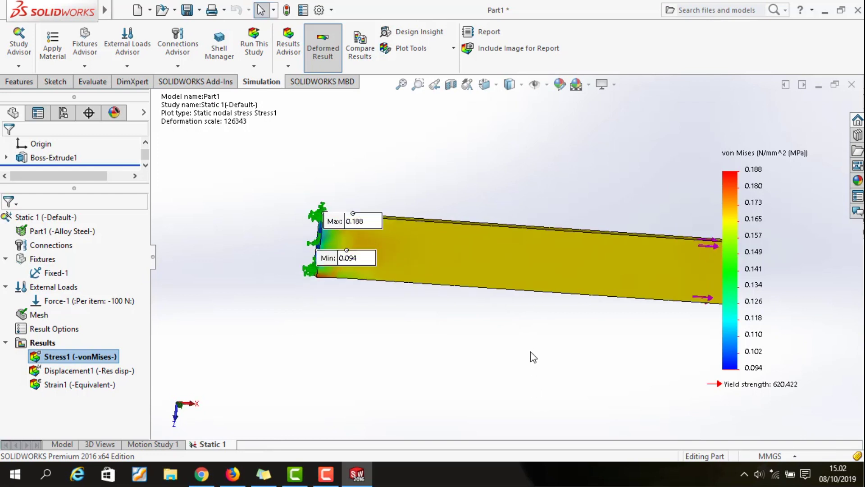
pyautogui.click(172, 419)
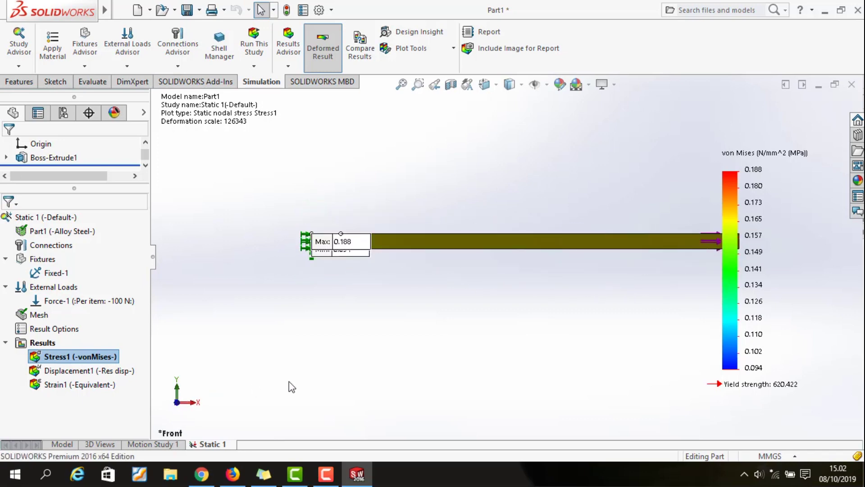
pyautogui.press('space')
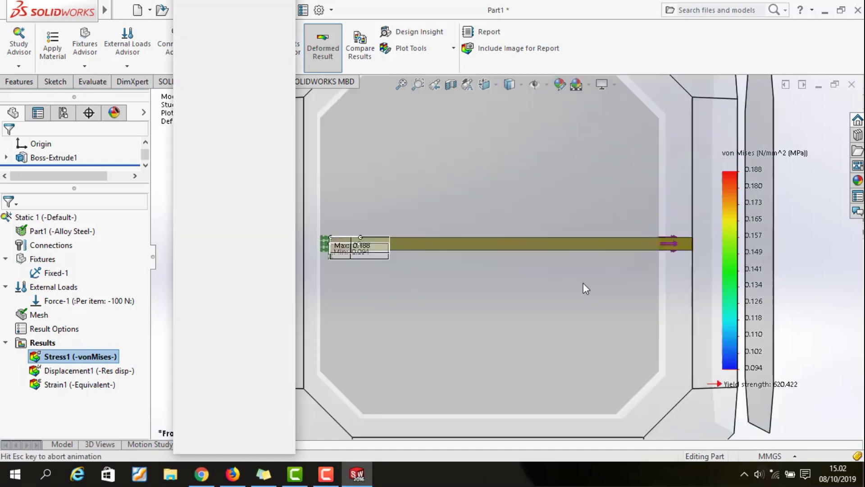
pyautogui.click(586, 169)
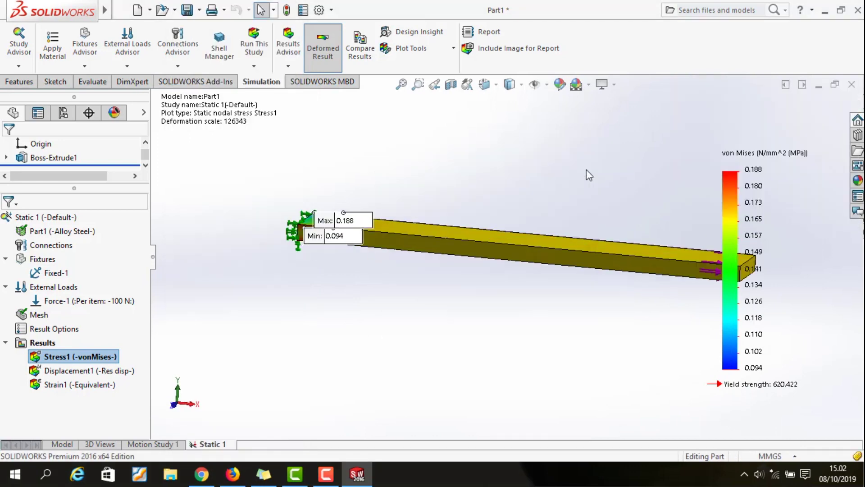
pyautogui.scroll(-1, 704, 279)
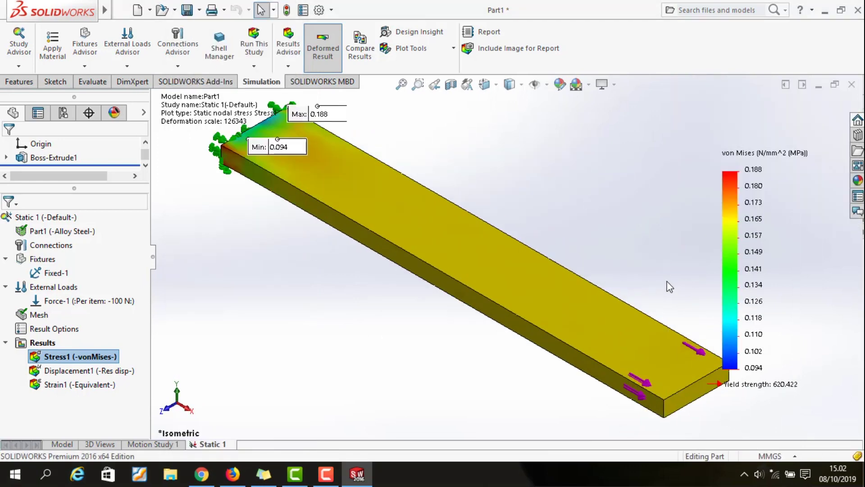
pyautogui.scroll(1, 653, 280)
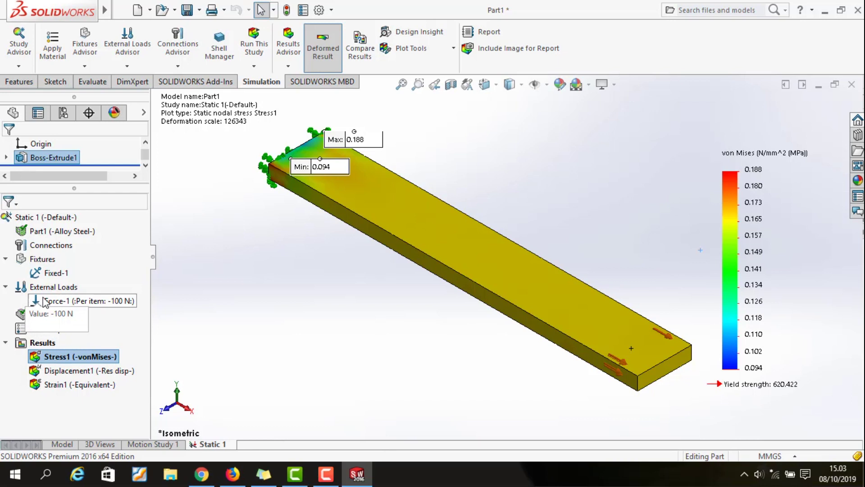
# Step: Set the pulling force on the plate's free end to 1000 N and rerun the static study
pyautogui.rightClick(57, 306)
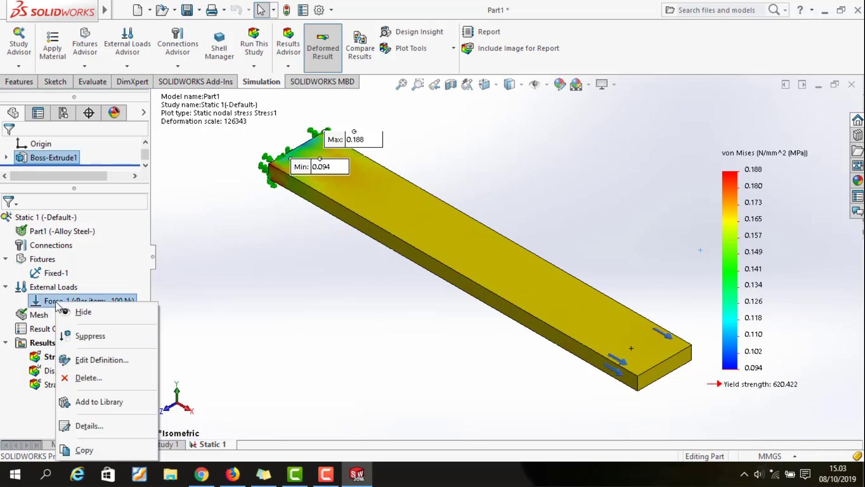
pyautogui.click(97, 367)
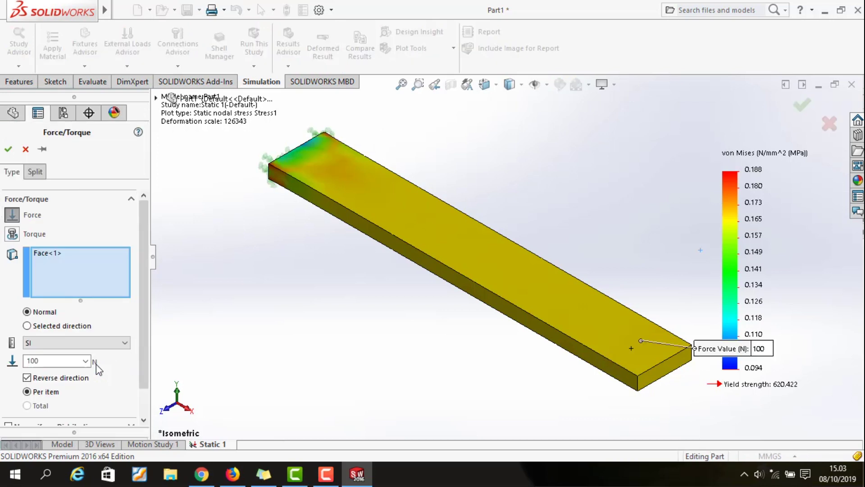
pyautogui.doubleClick(76, 361)
pyautogui.click(7, 148)
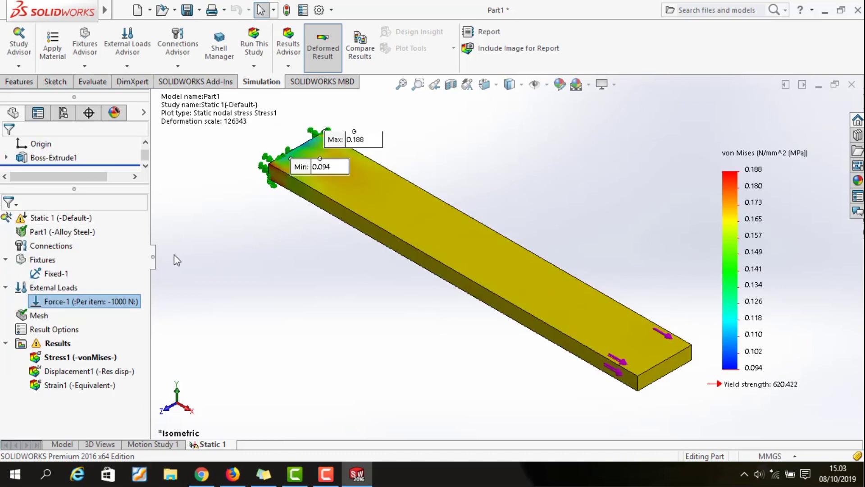
pyautogui.click(254, 47)
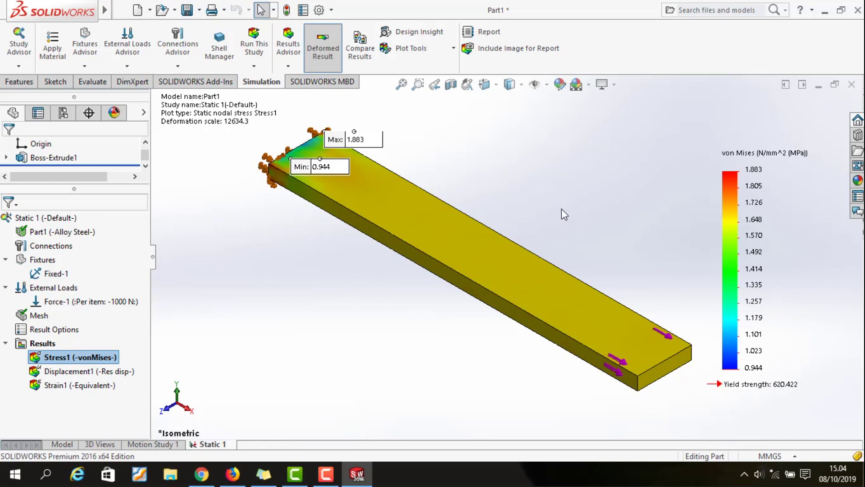
# Step: Play the animation of the von Mises stress plot, then stop and close it
pyautogui.rightClick(78, 359)
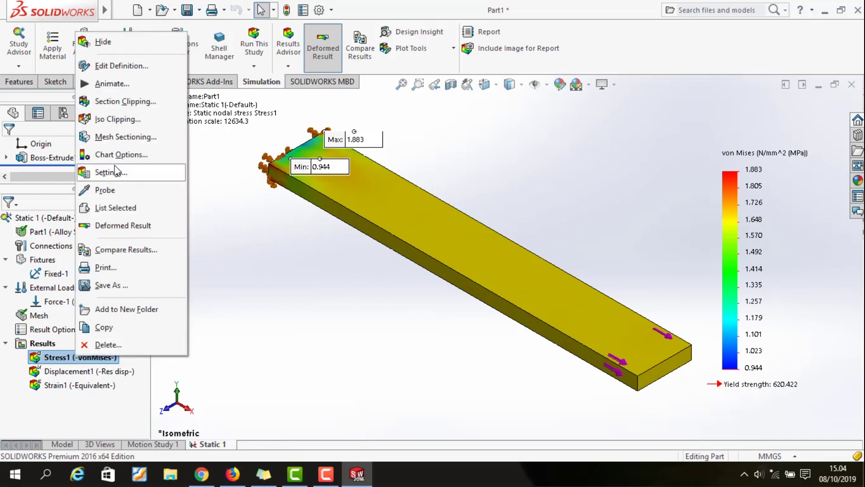
pyautogui.click(110, 83)
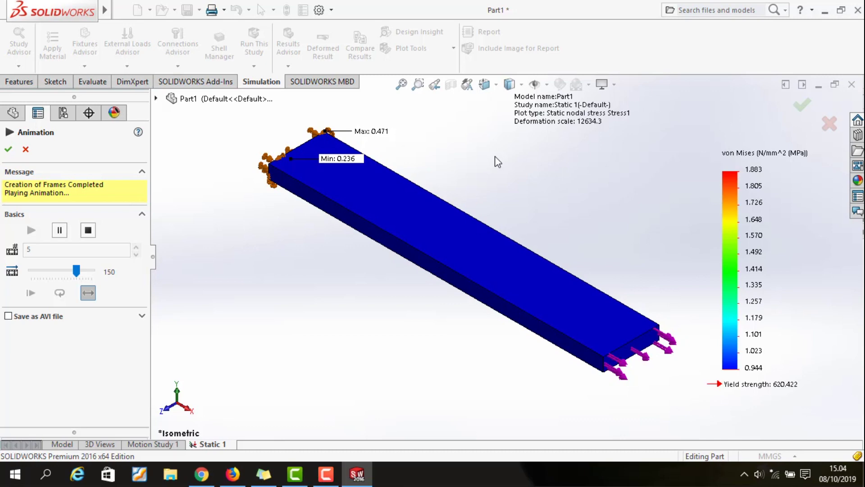
pyautogui.click(88, 230)
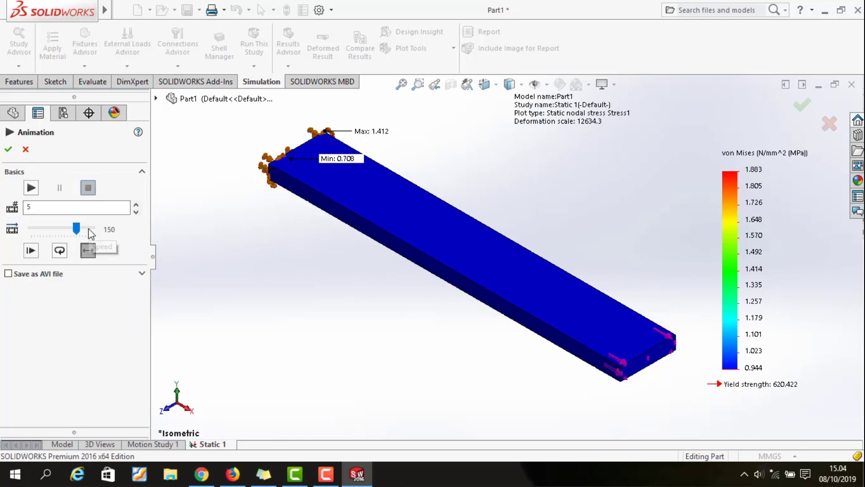
pyautogui.click(26, 149)
# Step: Set the pulling force on the plate's free end to 5000 N and rerun the static study
pyautogui.rightClick(47, 301)
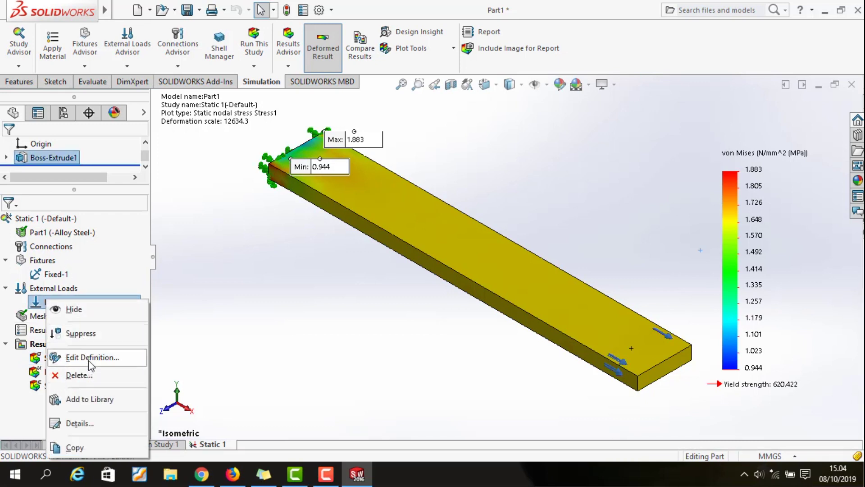
pyautogui.click(90, 359)
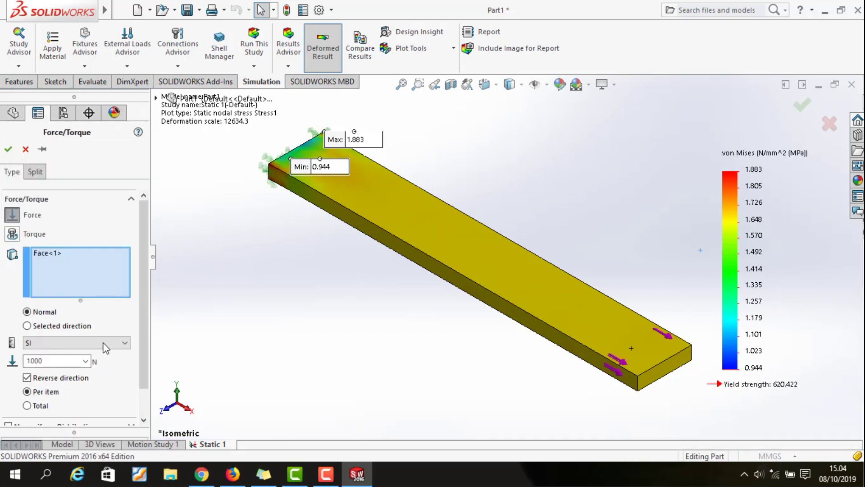
pyautogui.click(72, 359)
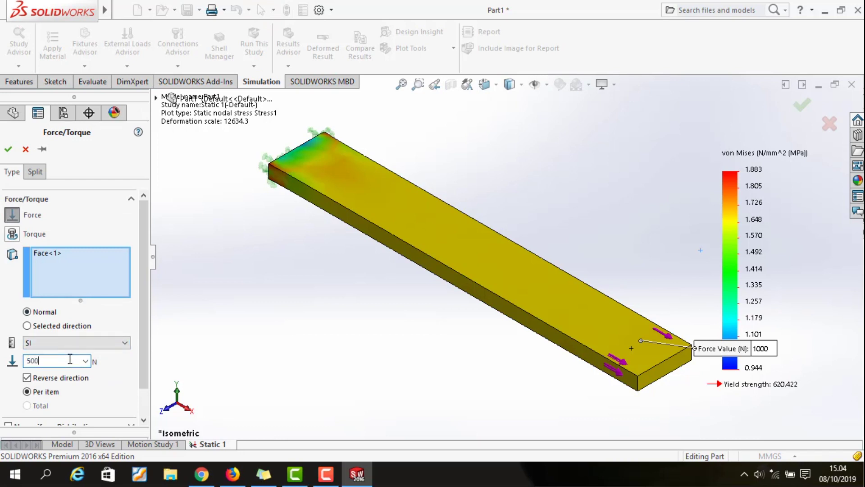
pyautogui.click(7, 149)
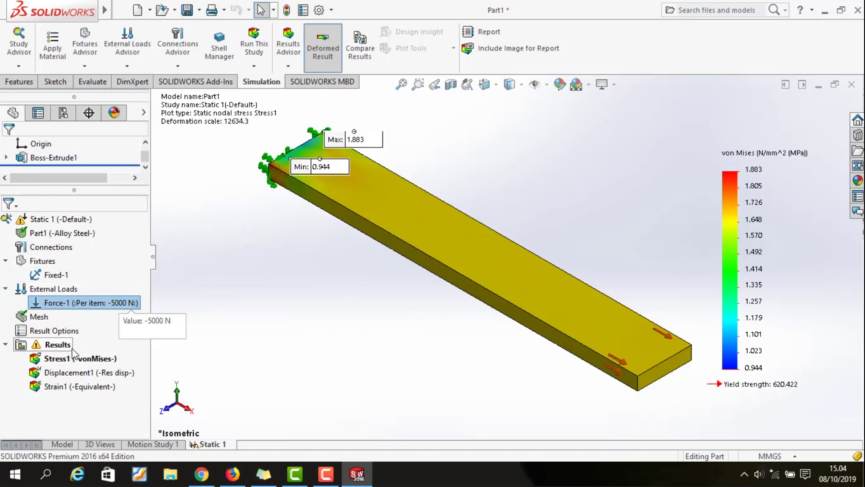
pyautogui.click(261, 45)
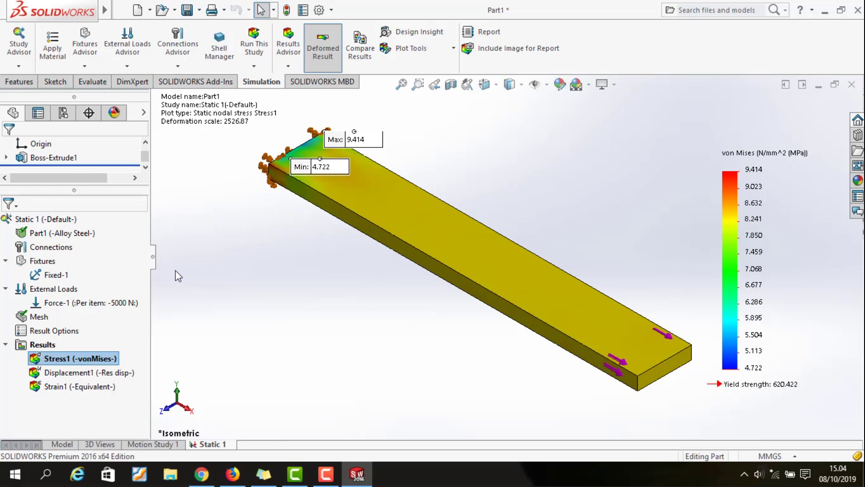
# Step: Set the pulling force on the plate's free end to 200000 N and rerun the static study
pyautogui.rightClick(100, 306)
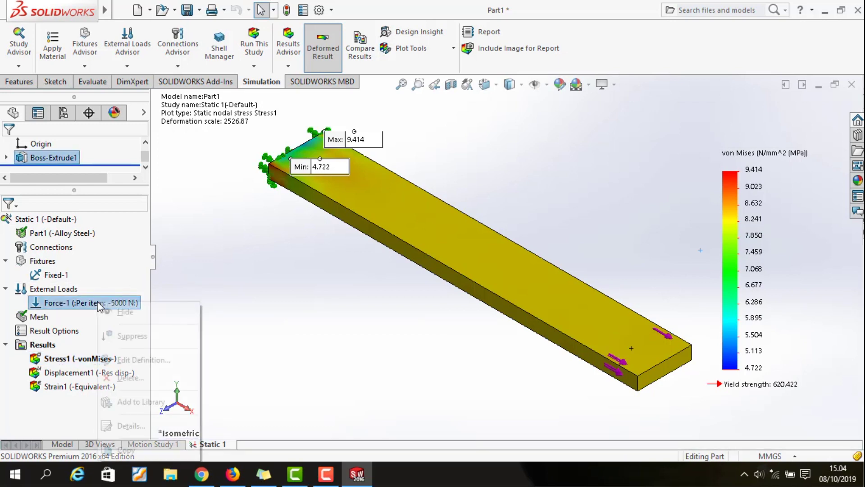
pyautogui.click(137, 360)
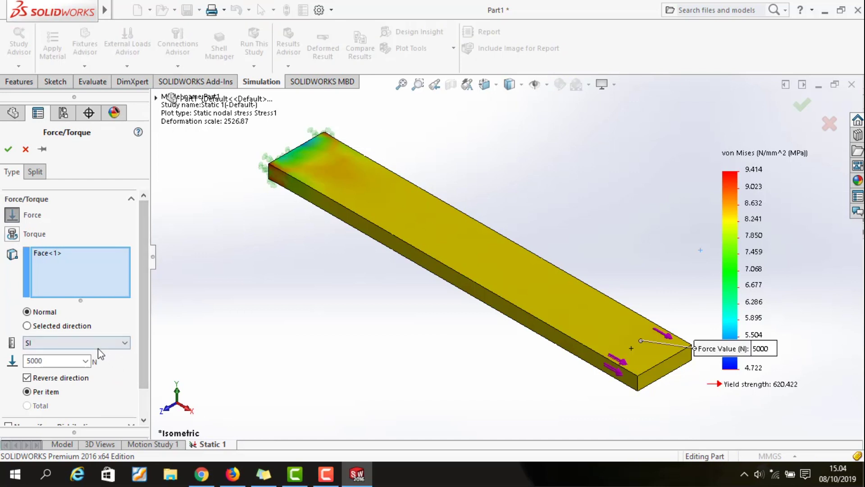
pyautogui.doubleClick(78, 359)
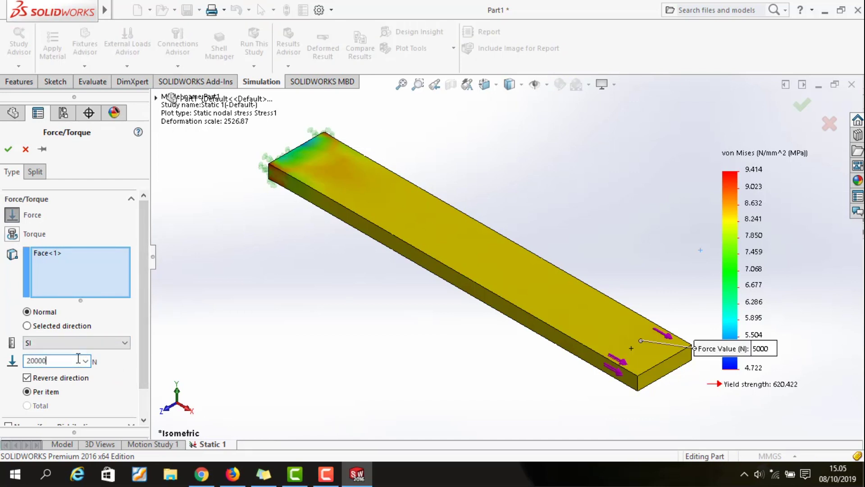
pyautogui.click(8, 149)
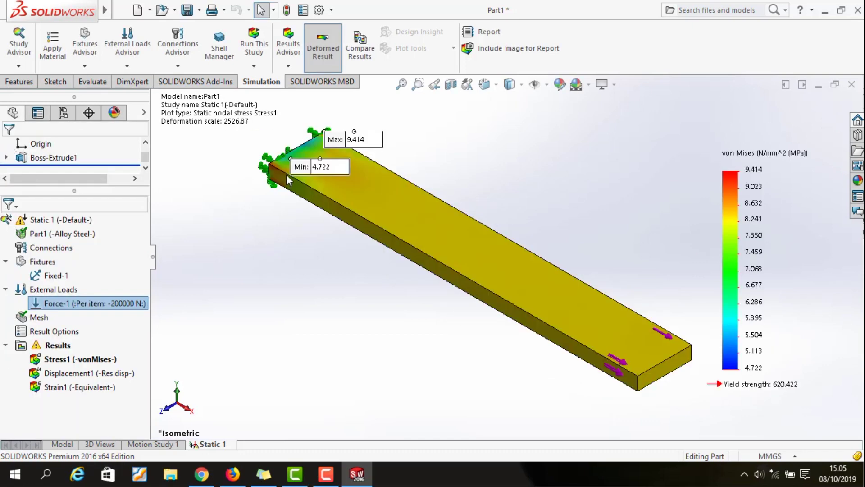
pyautogui.click(265, 36)
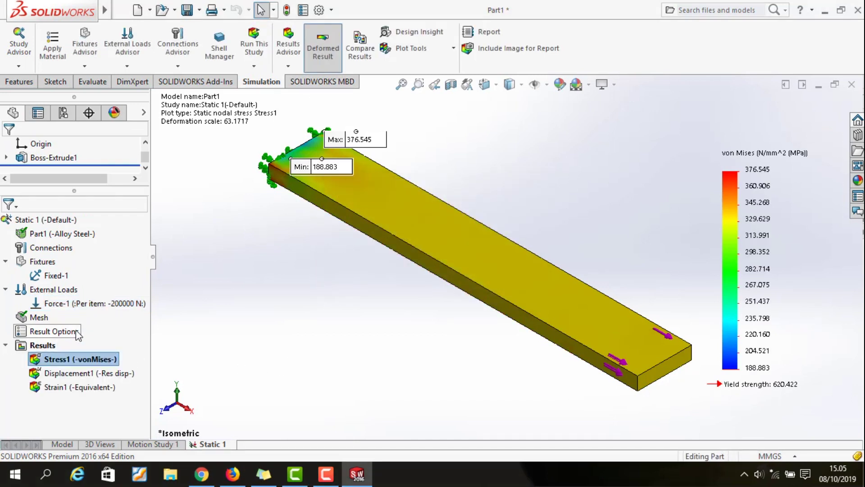
# Step: Set the pulling force on the plate's free end to 1000000 N and rerun the static study
pyautogui.rightClick(85, 304)
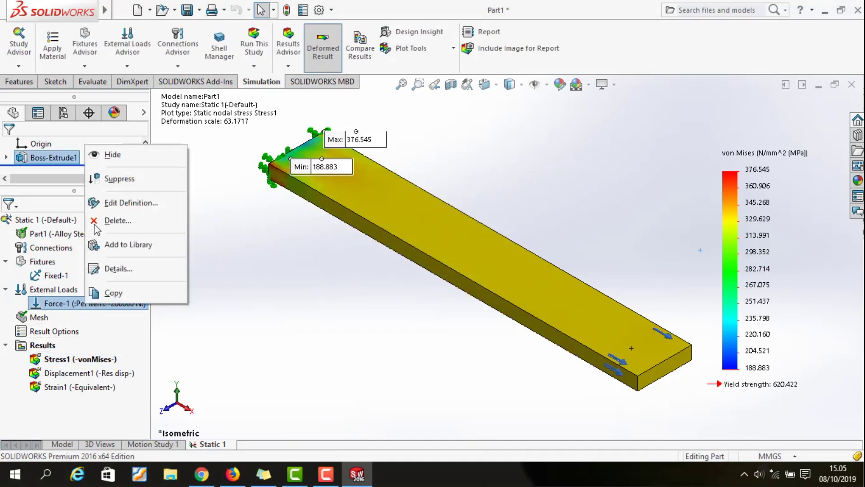
pyautogui.click(113, 208)
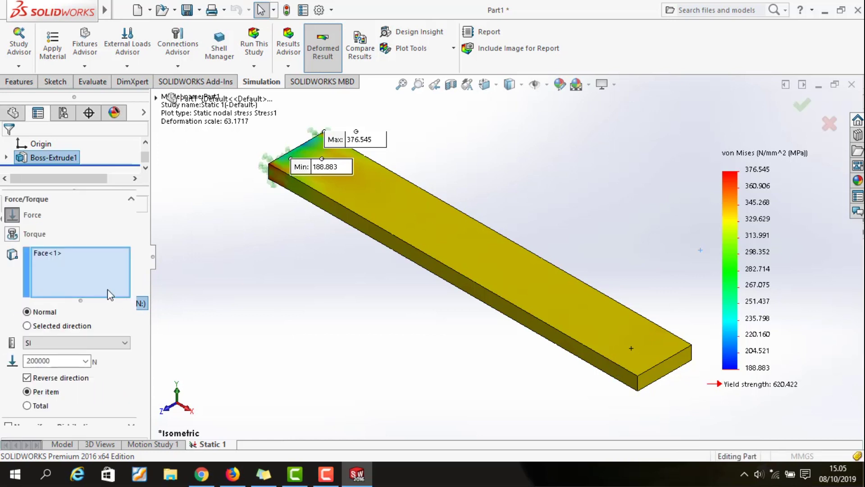
pyautogui.doubleClick(61, 360)
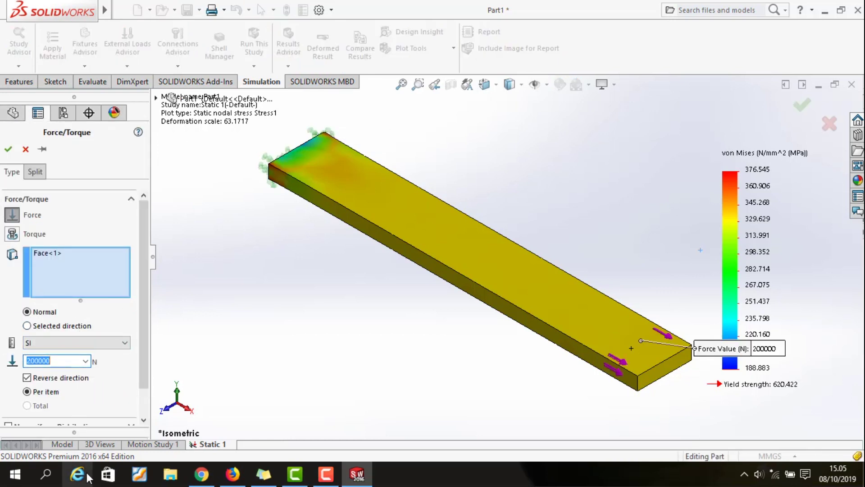
pyautogui.write('10')
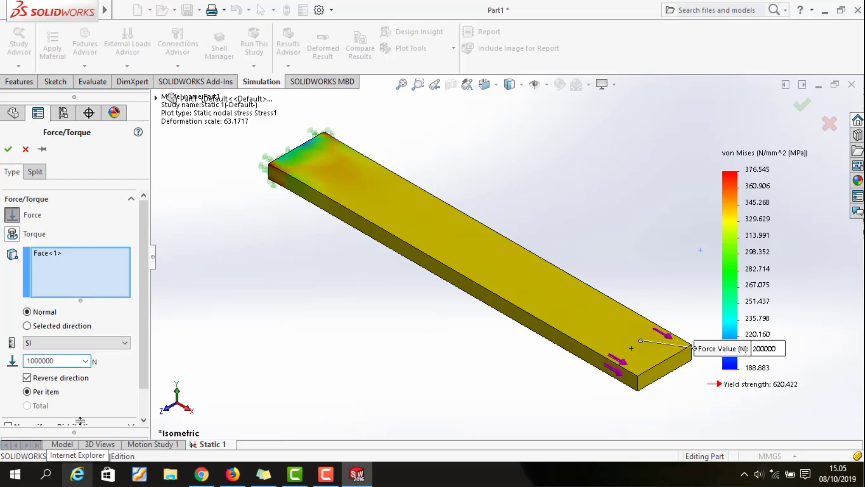
pyautogui.click(8, 149)
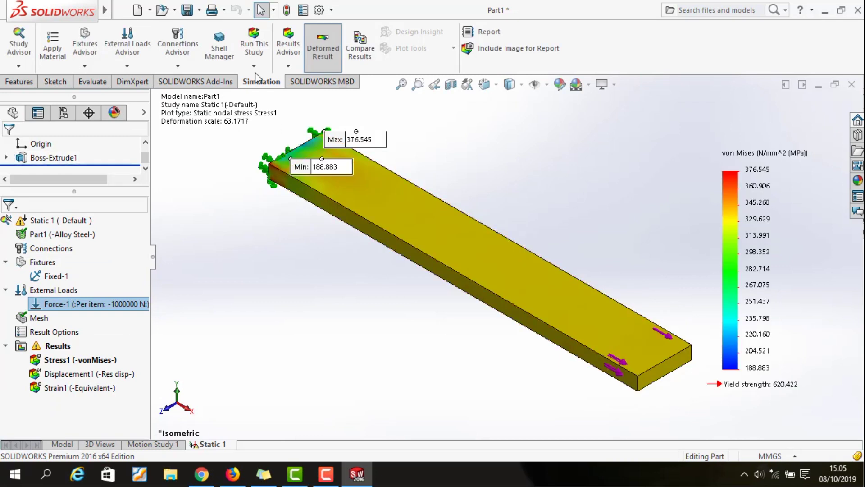
pyautogui.click(250, 39)
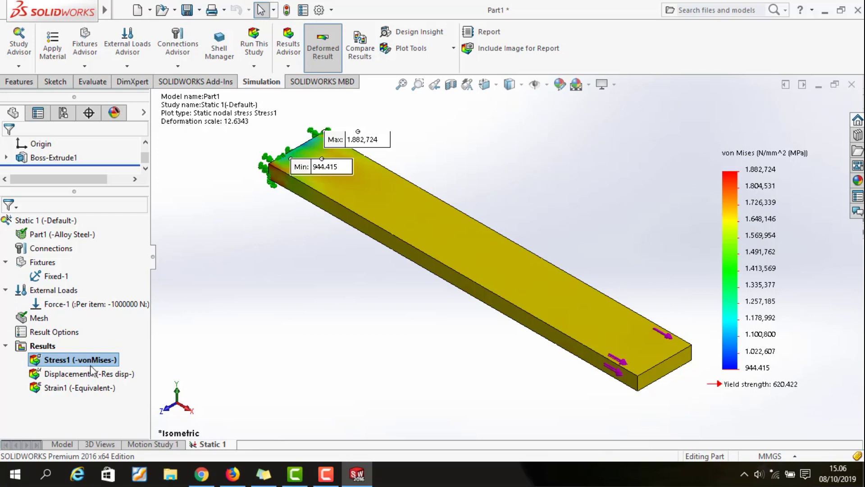
# Step: Set the pulling force on the plate's free end to 100000 N and rerun the static study
pyautogui.rightClick(99, 305)
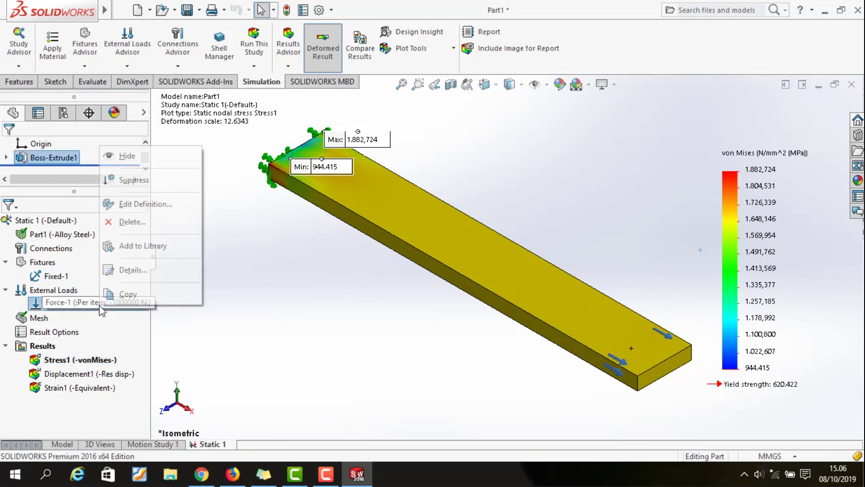
pyautogui.click(141, 204)
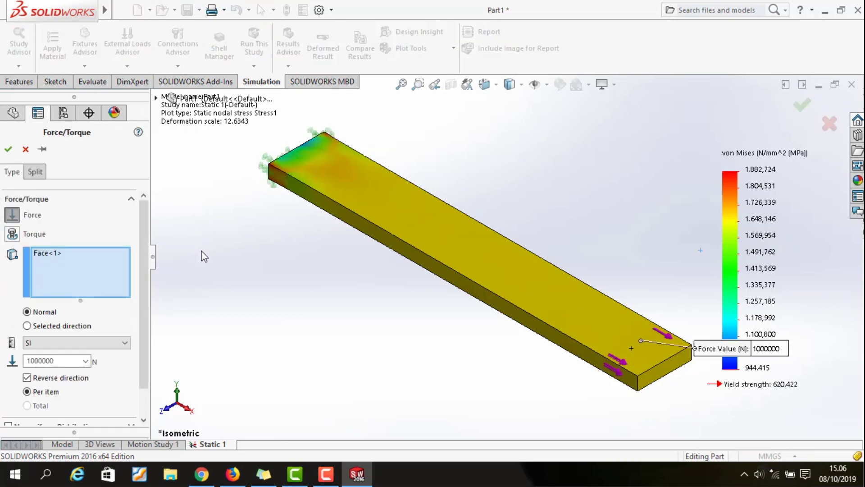
pyautogui.doubleClick(74, 359)
pyautogui.write('100000')
pyautogui.click(8, 149)
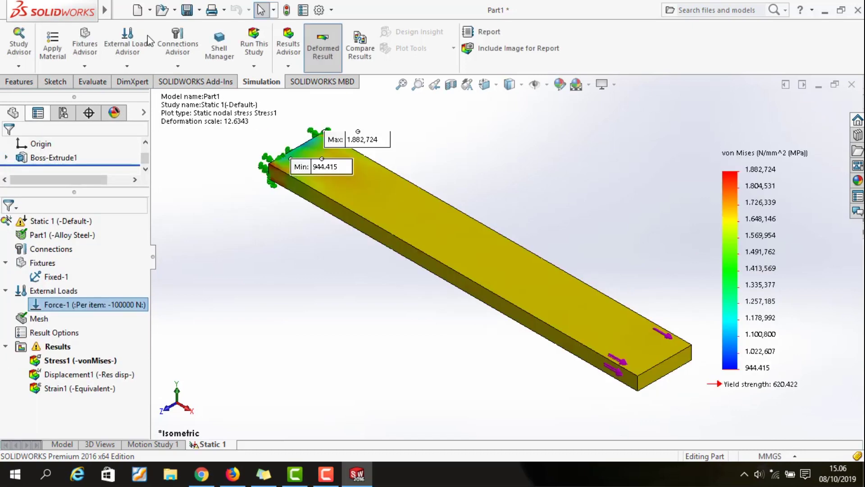
pyautogui.click(251, 40)
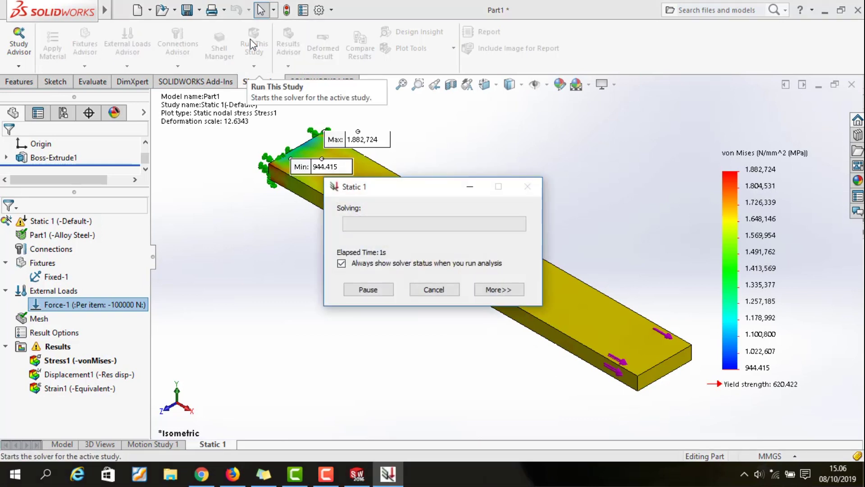
# Step: Show the resultant displacement plot and play its animation, then stop and close the animation
pyautogui.click(107, 376)
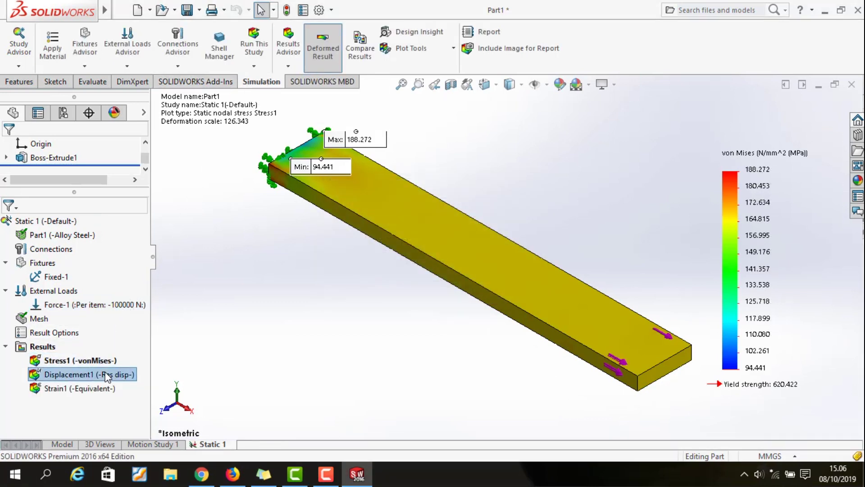
pyautogui.doubleClick(107, 377)
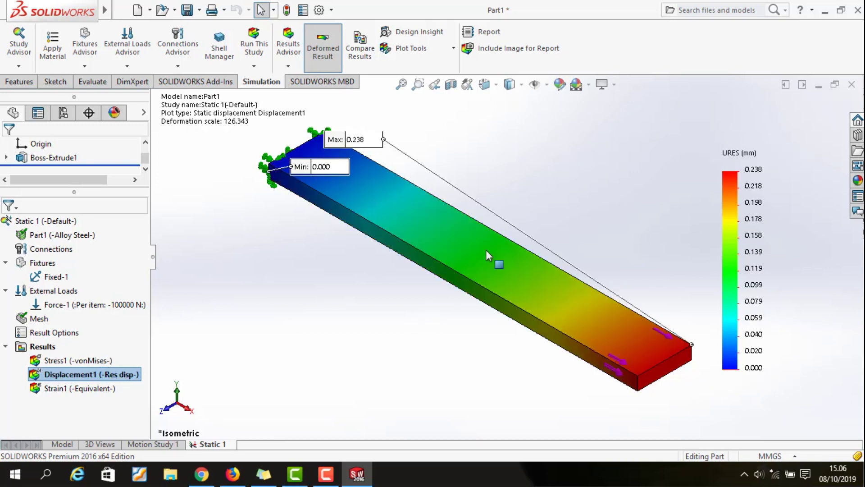
pyautogui.rightClick(116, 384)
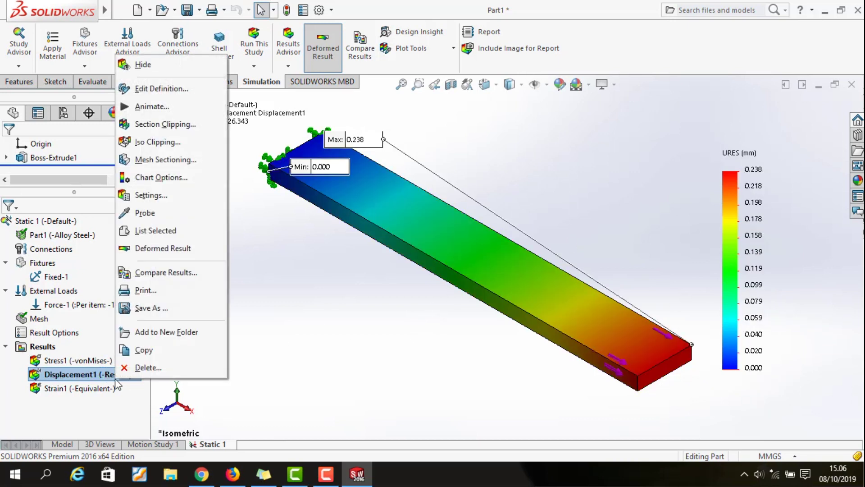
pyautogui.click(147, 107)
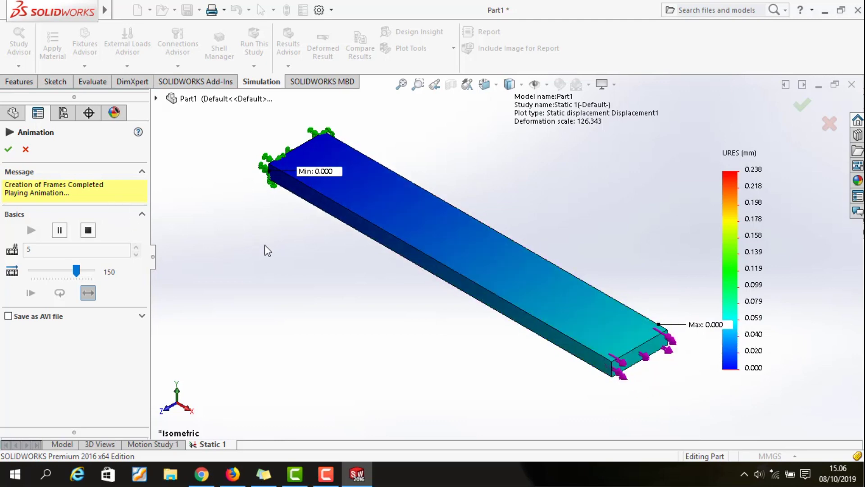
pyautogui.click(88, 231)
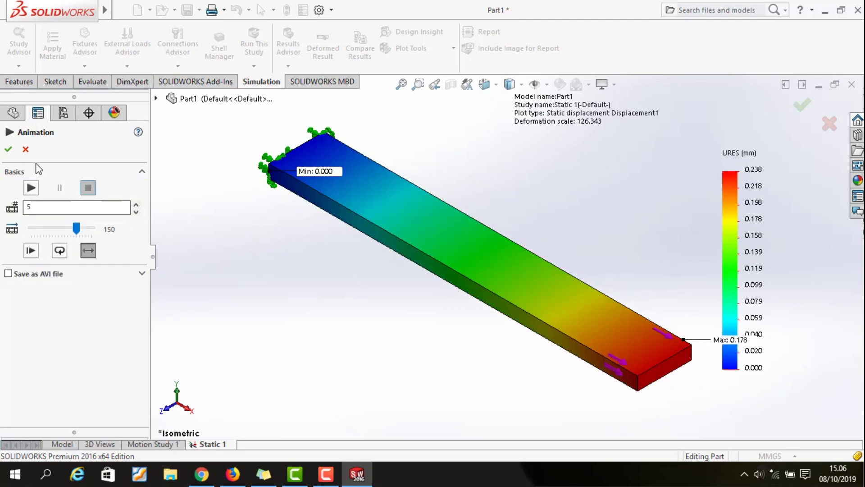
pyautogui.click(8, 149)
# Step: Show the equivalent strain plot, play its animation and close it
pyautogui.click(78, 387)
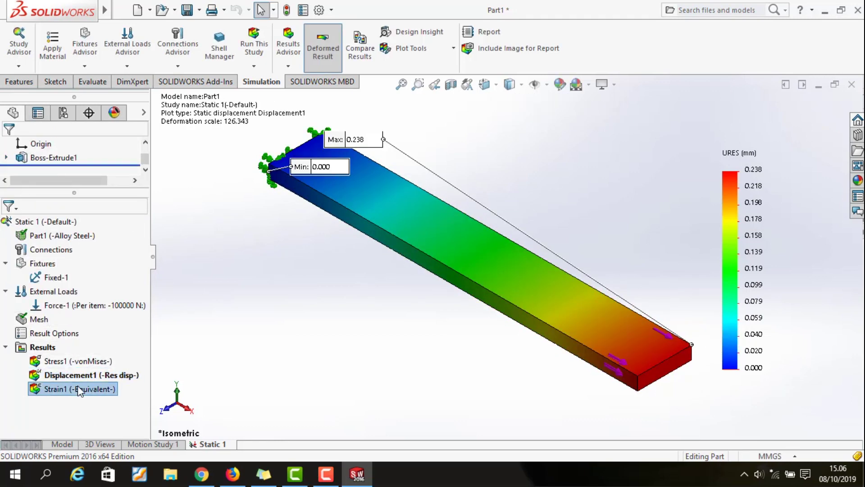
pyautogui.doubleClick(80, 390)
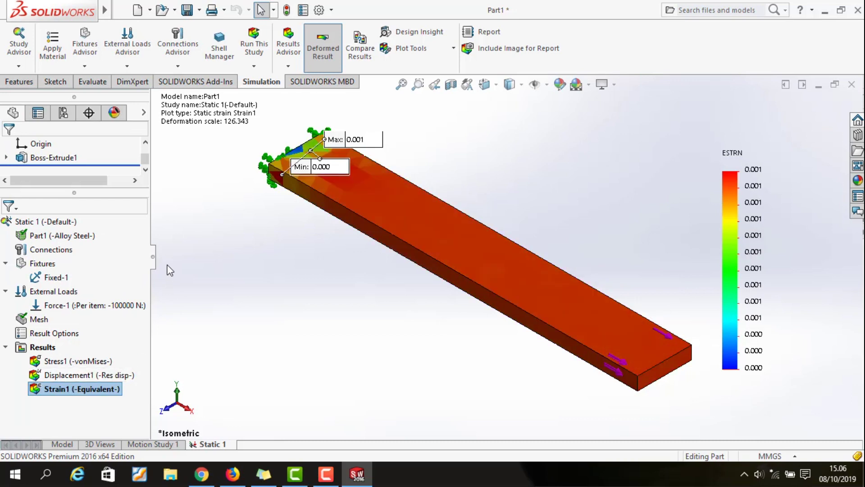
pyautogui.rightClick(100, 390)
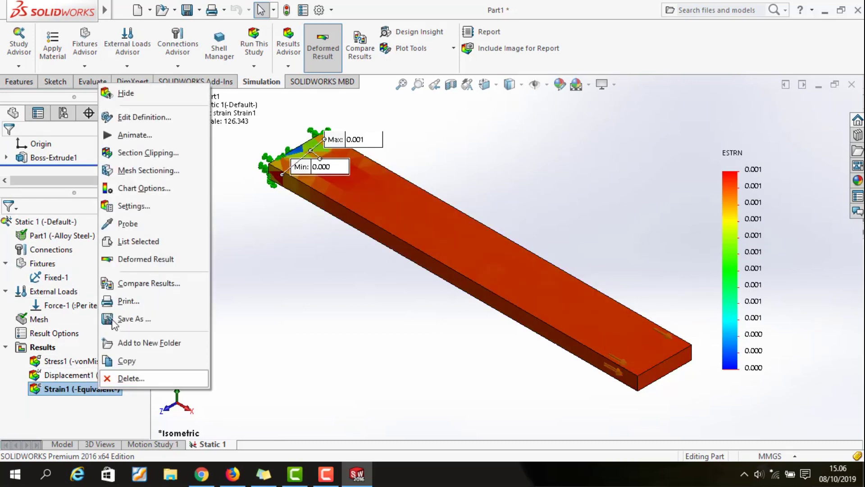
pyautogui.click(132, 135)
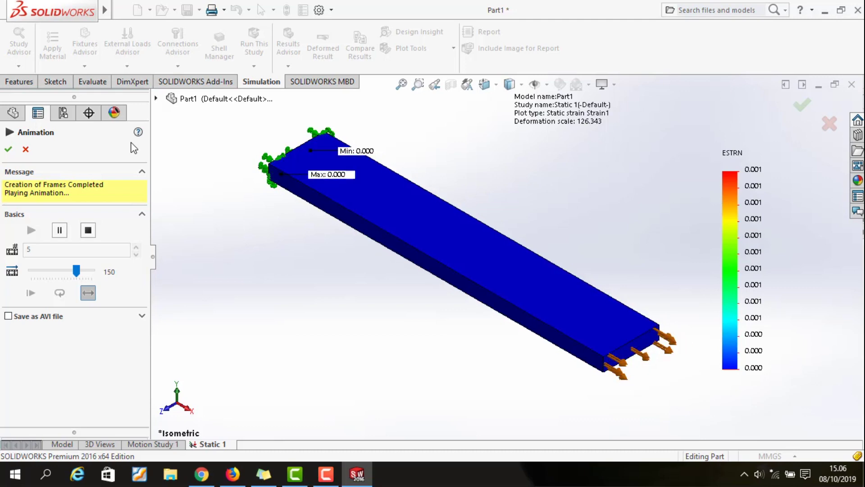
pyautogui.click(9, 149)
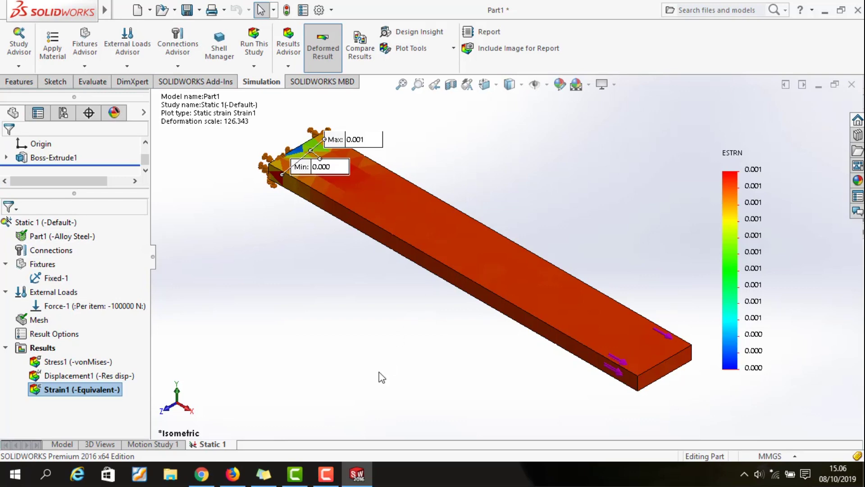
# Step: Define a factor of safety plot for all bodies using the Automatic failure criterion
pyautogui.rightClick(36, 349)
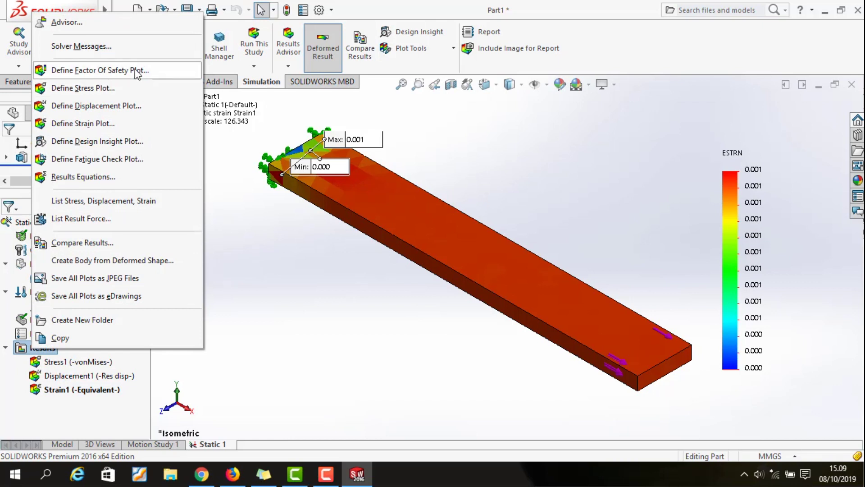
pyautogui.click(135, 71)
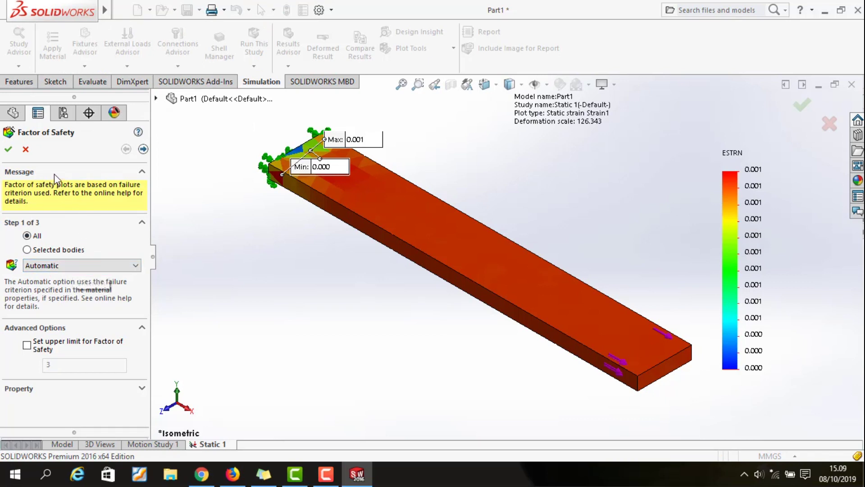
pyautogui.click(8, 149)
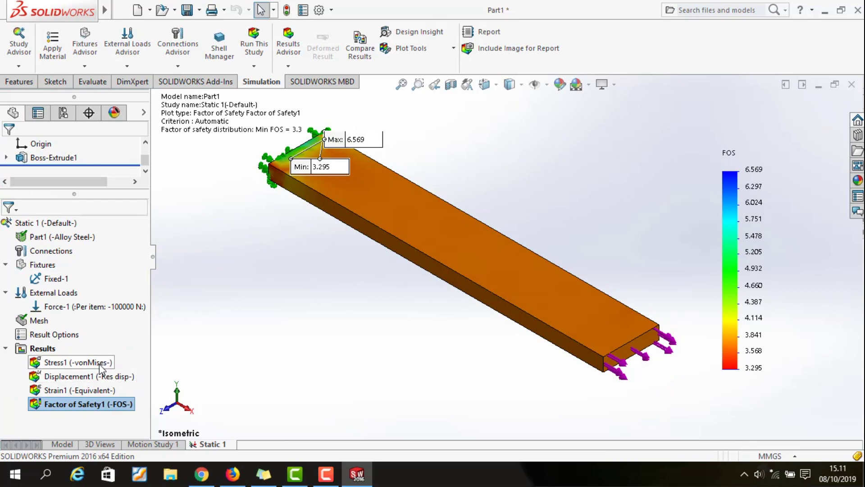
# Step: Review the stress, strain, displacement and factor of safety plots in turn, ending on the von Mises stress plot
pyautogui.click(100, 363)
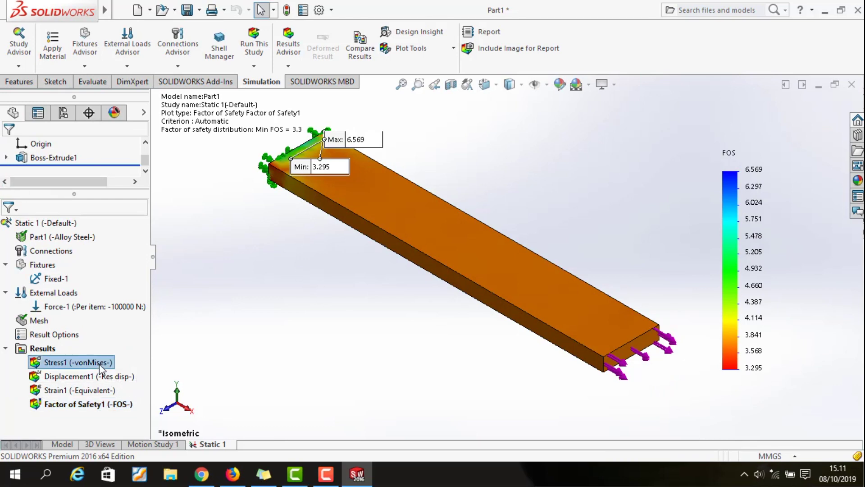
pyautogui.doubleClick(99, 364)
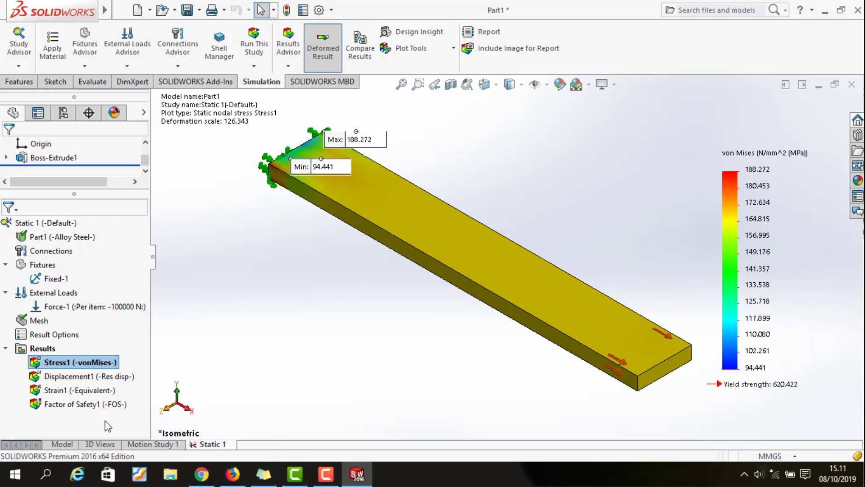
pyautogui.doubleClick(101, 390)
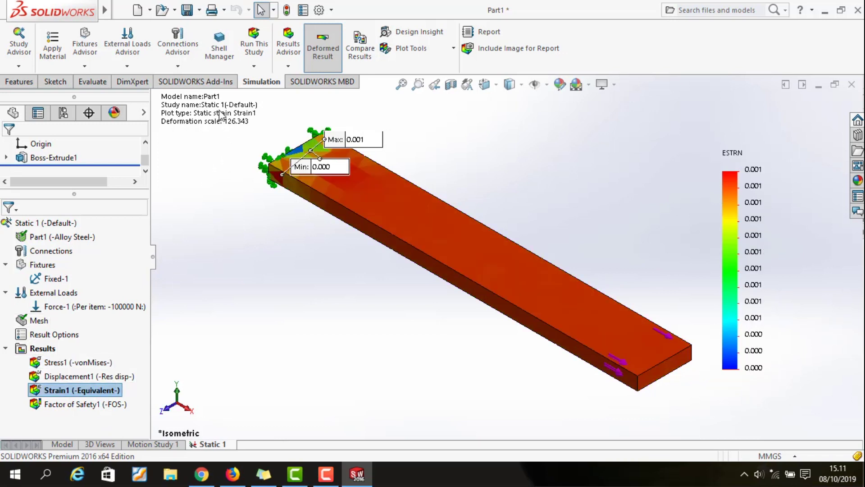
pyautogui.doubleClick(114, 376)
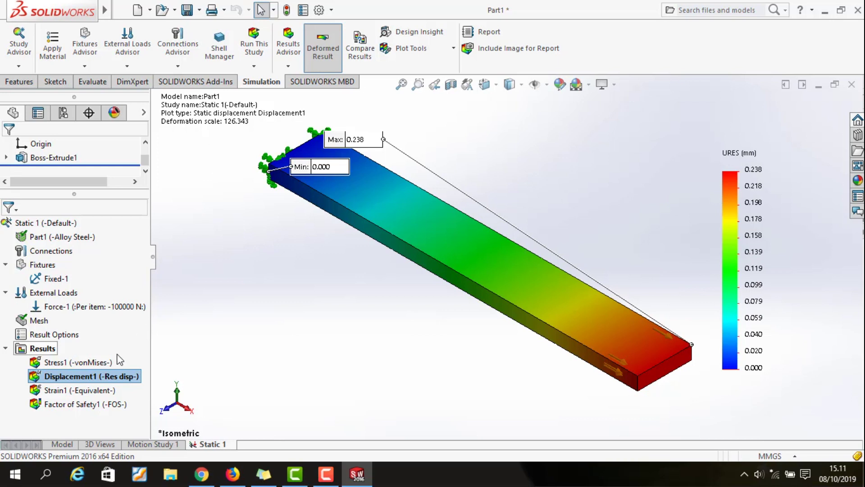
pyautogui.doubleClick(95, 405)
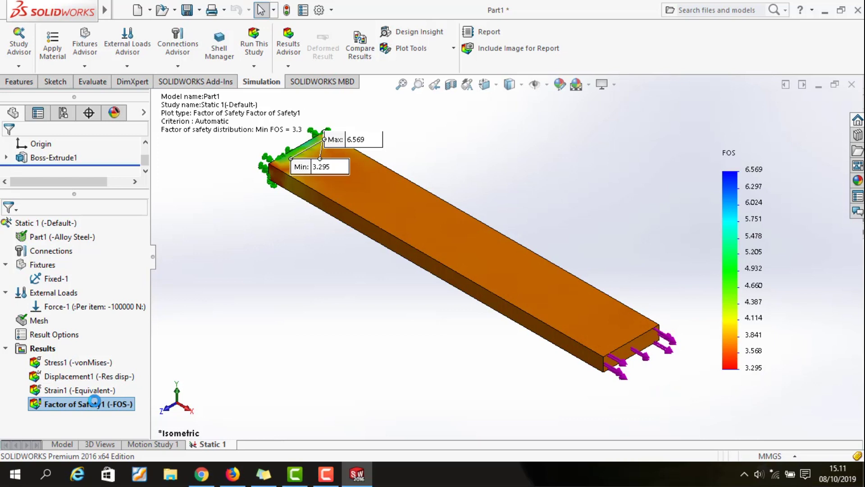
pyautogui.doubleClick(93, 391)
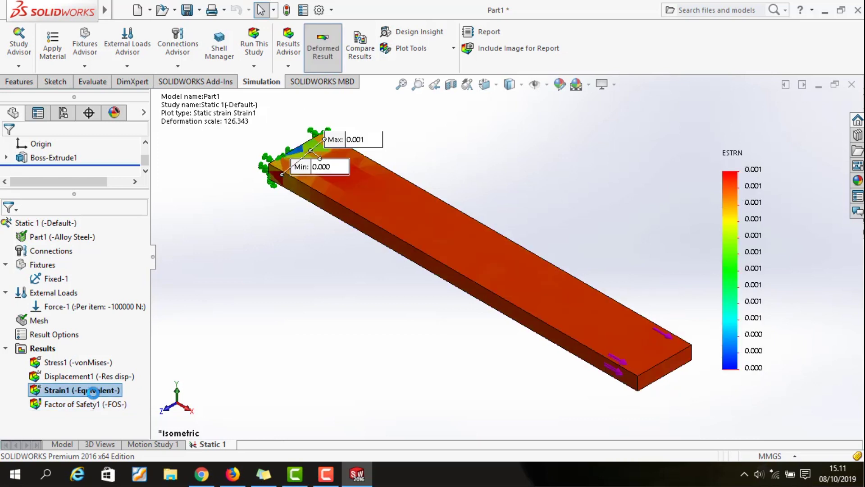
pyautogui.doubleClick(83, 363)
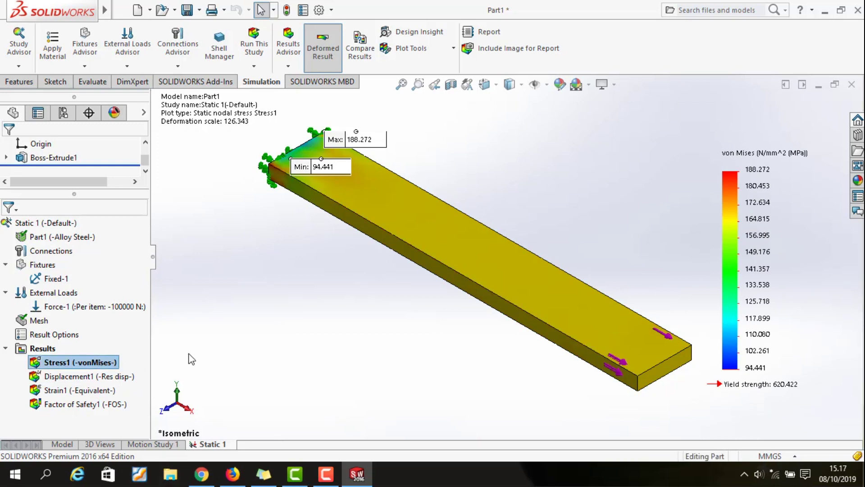
# Step: Open the Windows Calculator (Kalkulator) from the list of installed apps
pyautogui.press('super')
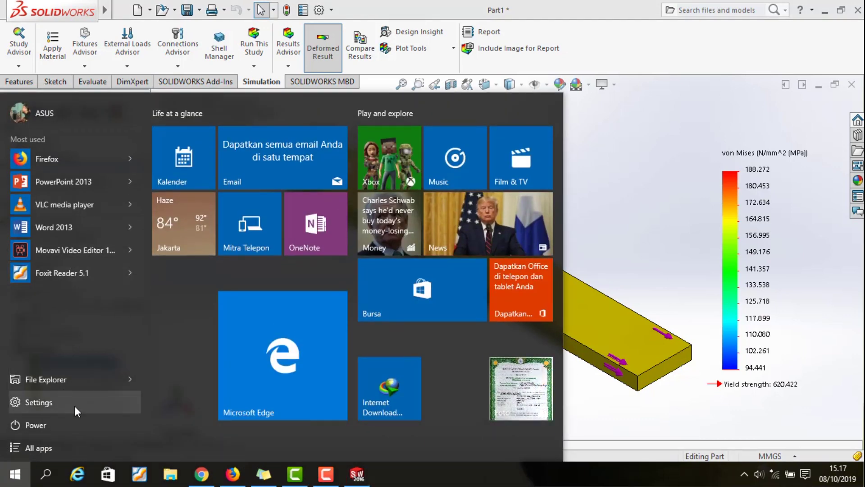
pyautogui.click(77, 447)
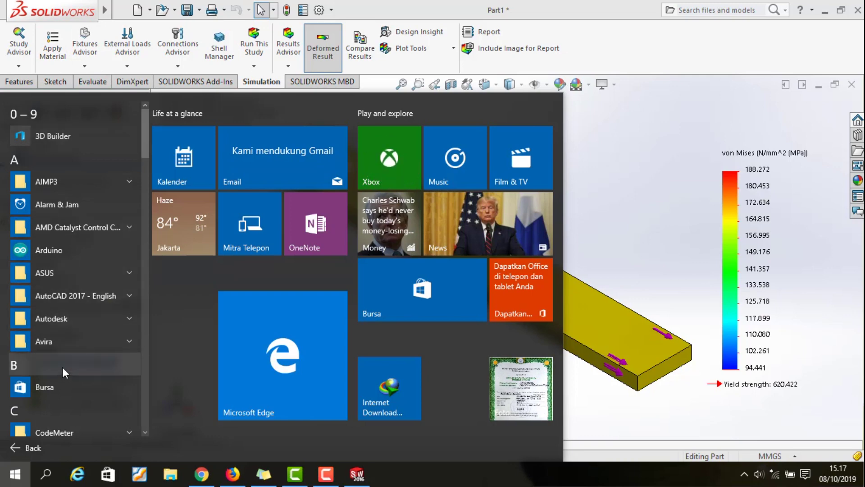
pyautogui.scroll(-10, 64, 358)
pyautogui.scroll(-5, 67, 337)
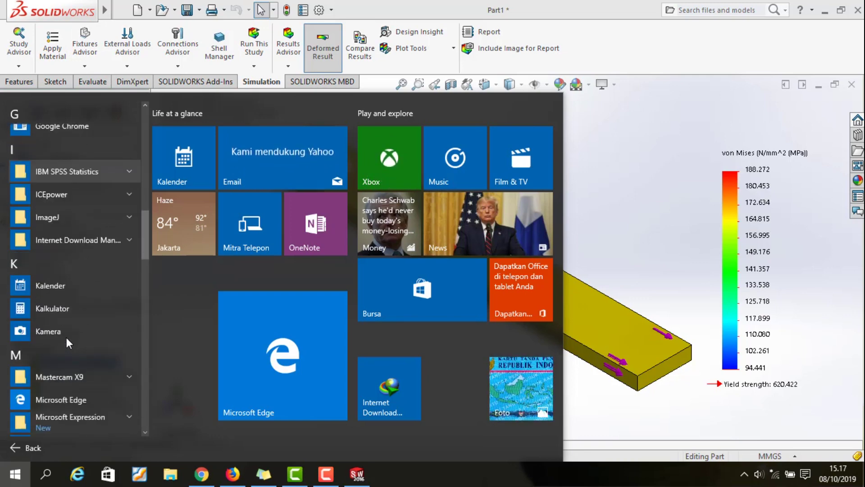
pyautogui.click(77, 277)
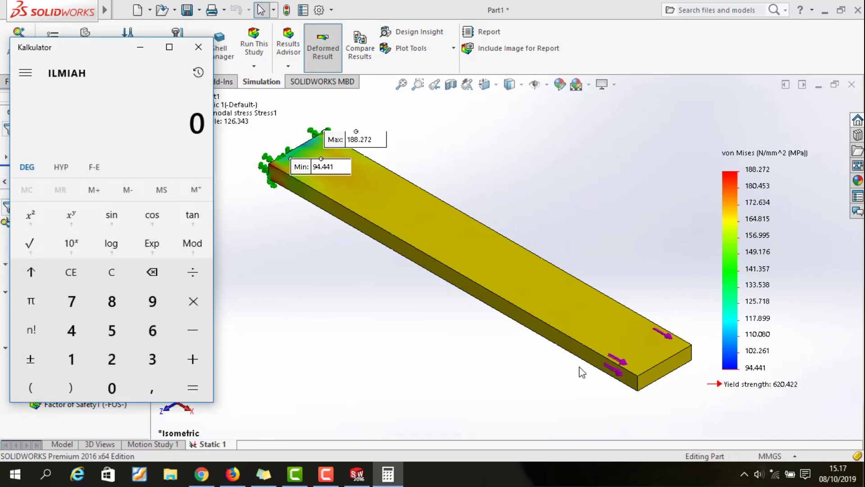
# Step: Divide the yield strength 620,422 by the maximum von Mises stress 188,272, then move the calculator clear of the simulation tree
pyautogui.write('620')
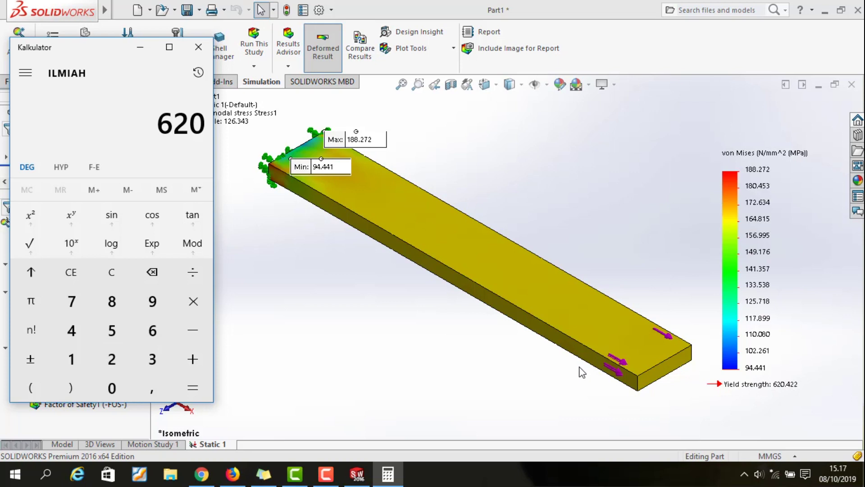
pyautogui.write(',422')
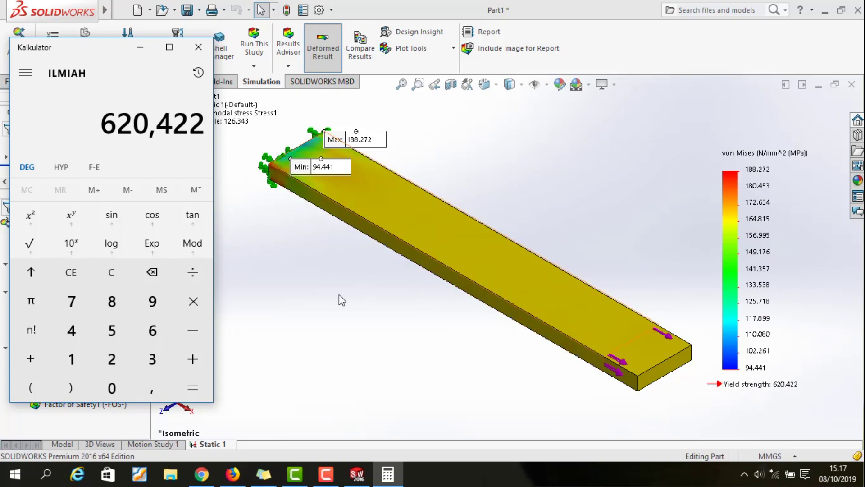
pyautogui.click(204, 274)
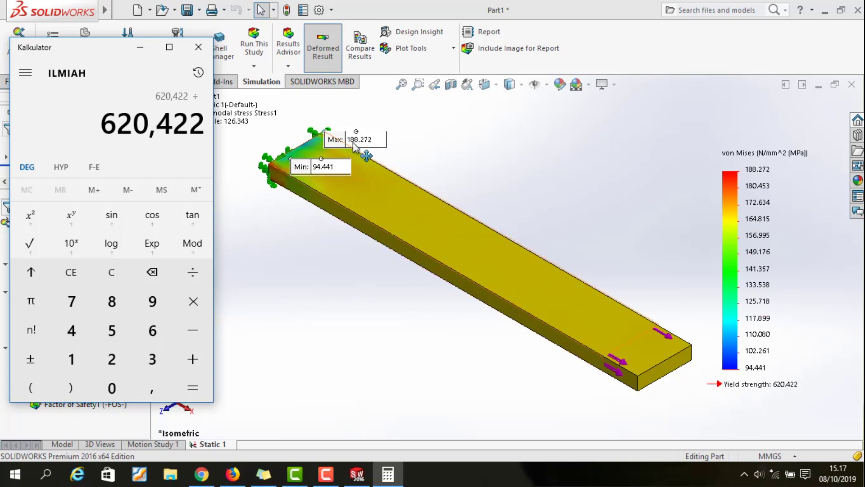
pyautogui.write('188')
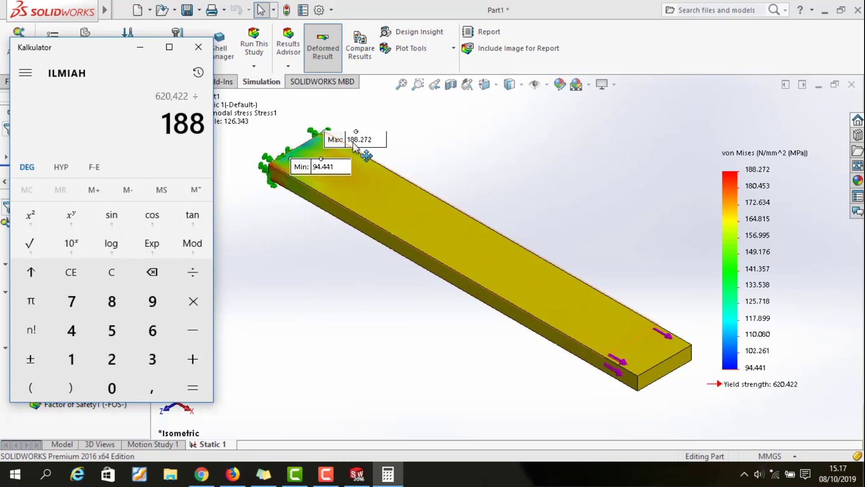
pyautogui.write(',272')
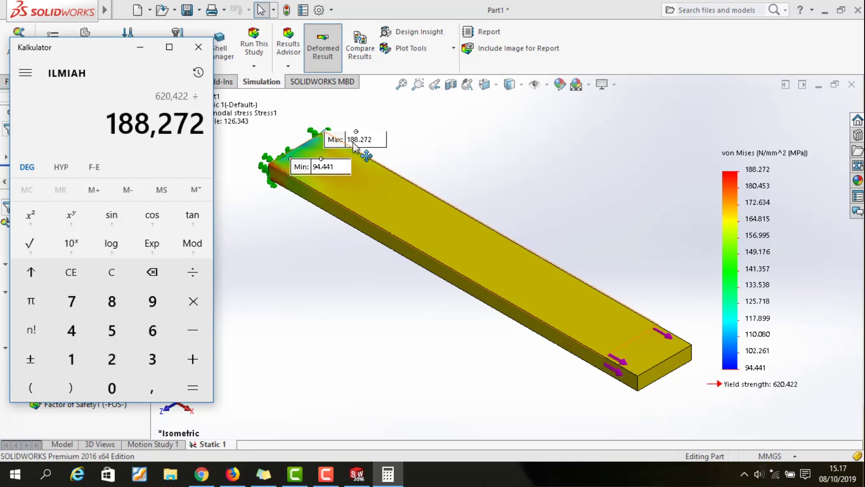
pyautogui.click(200, 386)
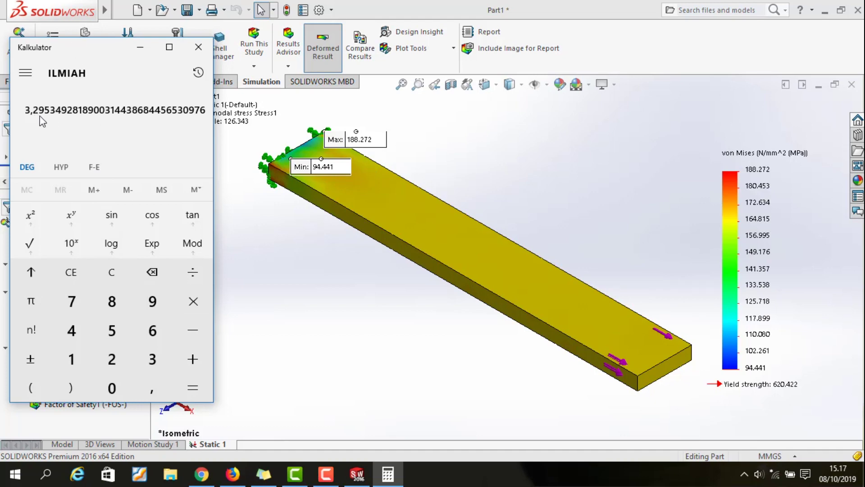
pyautogui.moveTo(95, 58); pyautogui.dragTo(573, 27)
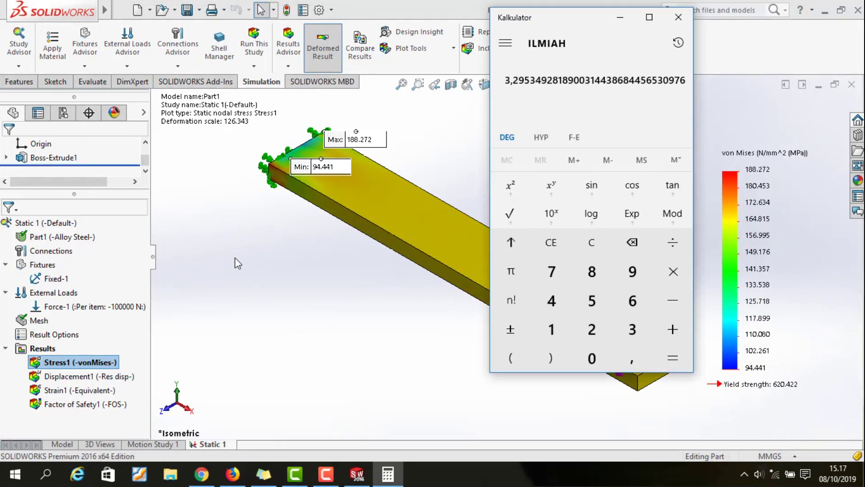
# Step: Compare the factor of safety plot's minimum with the calculator result, and close the calculator
pyautogui.doubleClick(97, 404)
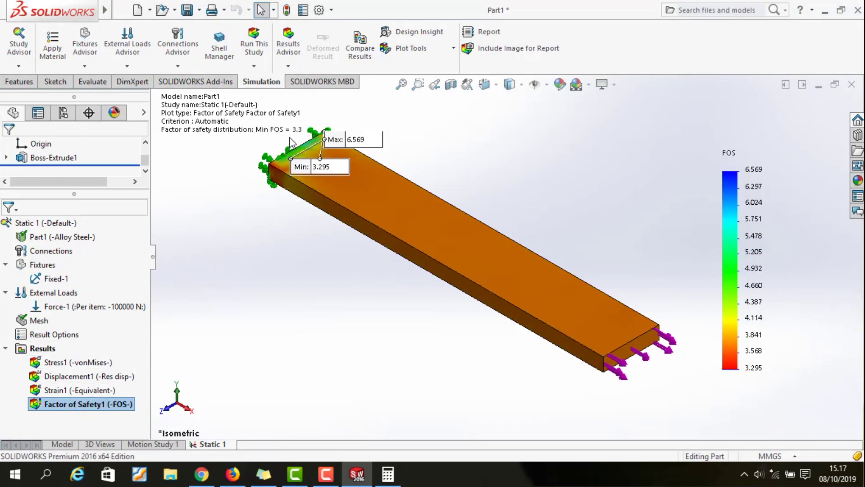
pyautogui.click(387, 474)
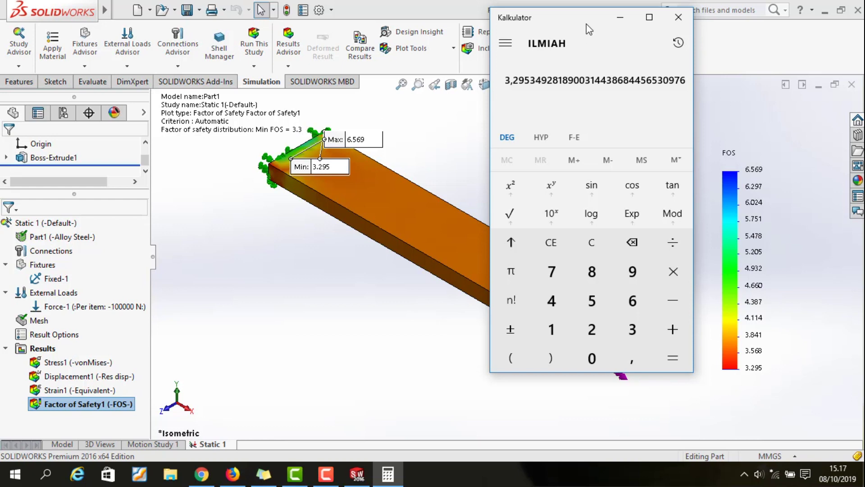
pyautogui.click(678, 17)
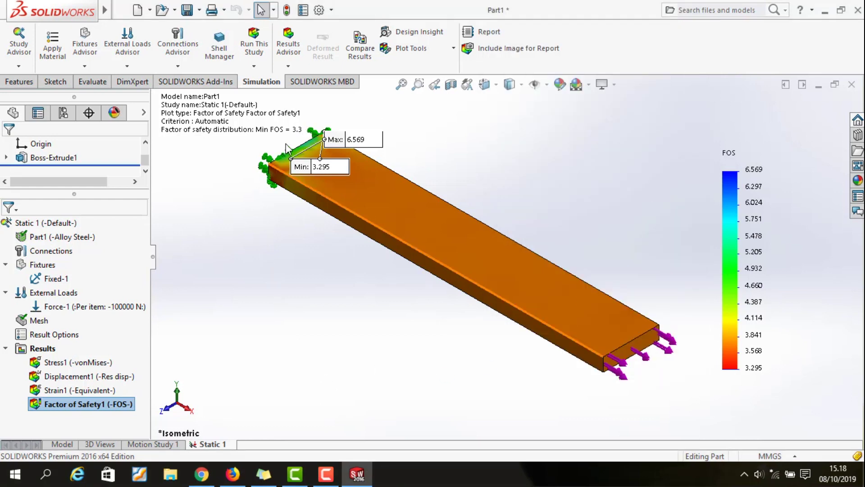
# Step: Set the pulling force on the plate's end face to 330000 N
pyautogui.click(80, 309)
pyautogui.rightClick(81, 309)
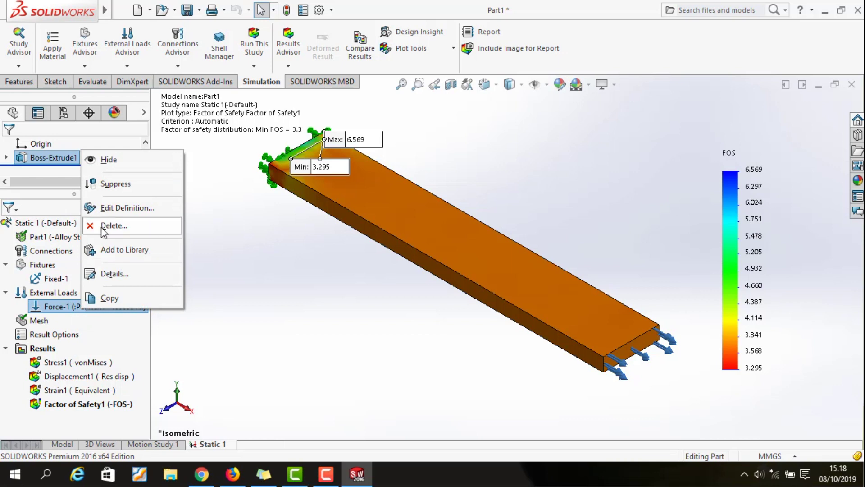
pyautogui.click(105, 207)
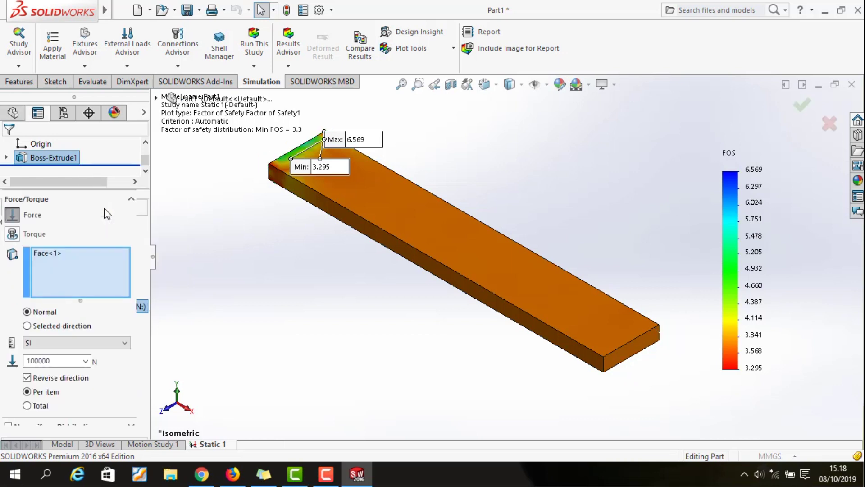
pyautogui.doubleClick(58, 361)
pyautogui.press('BackSpace')
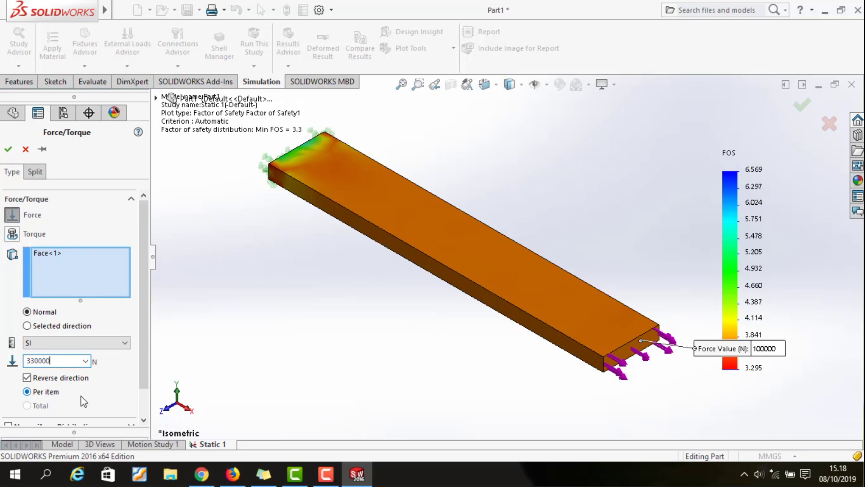
pyautogui.click(8, 149)
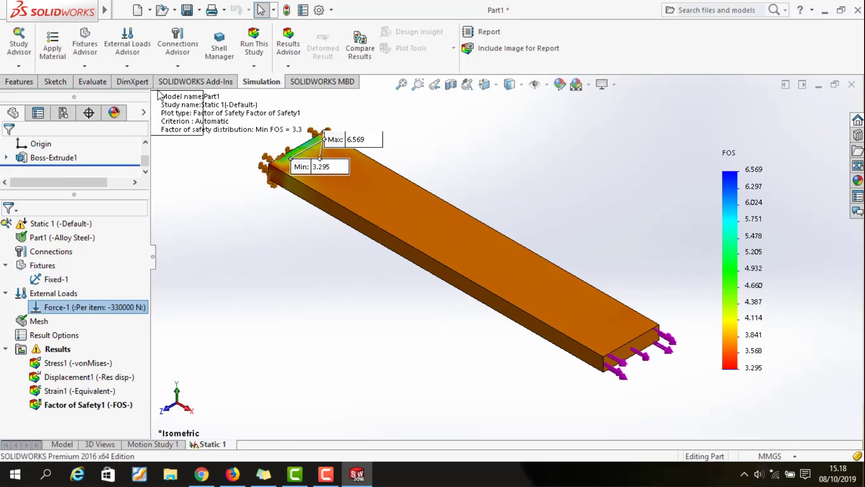
# Step: Rerun the Static 1 study with the new load and display its factor of safety plot
pyautogui.click(266, 44)
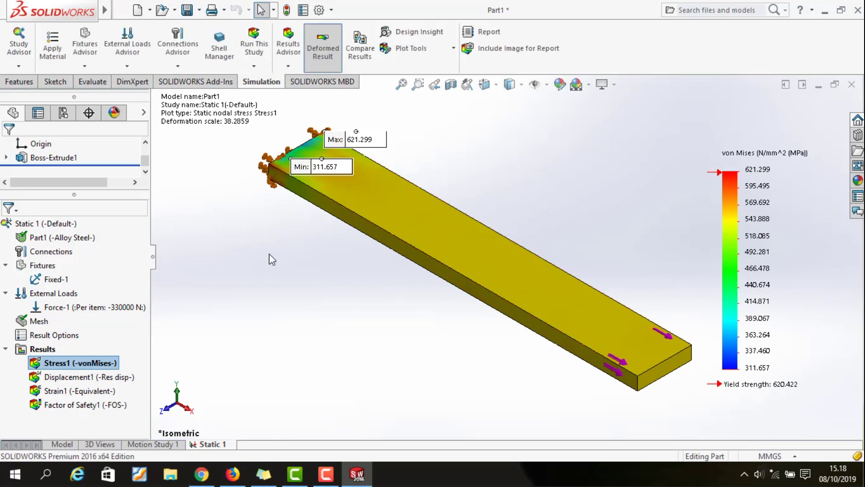
pyautogui.doubleClick(111, 402)
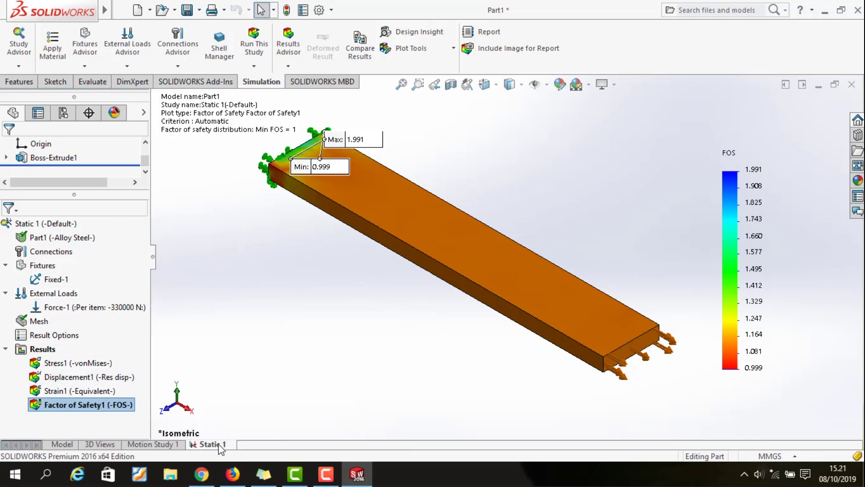
# Step: Duplicate the Static 1 study under the name Static 2, using the Default configuration
pyautogui.rightClick(219, 444)
pyautogui.click(219, 362)
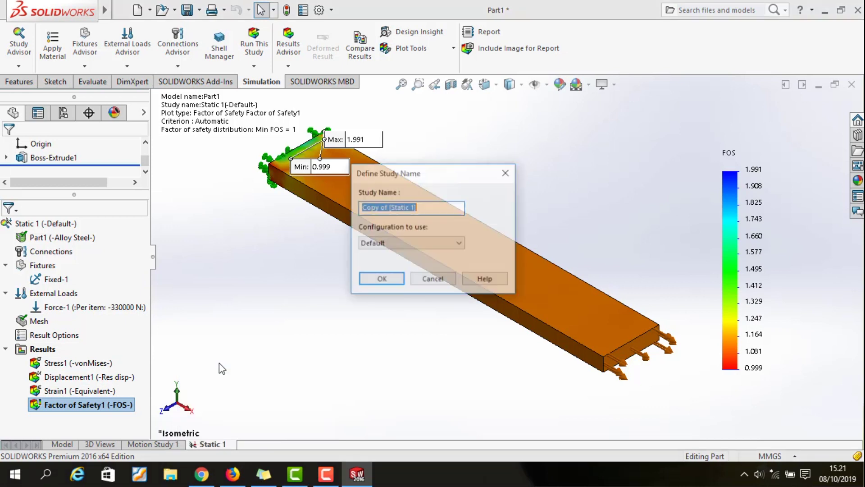
pyautogui.write('S')
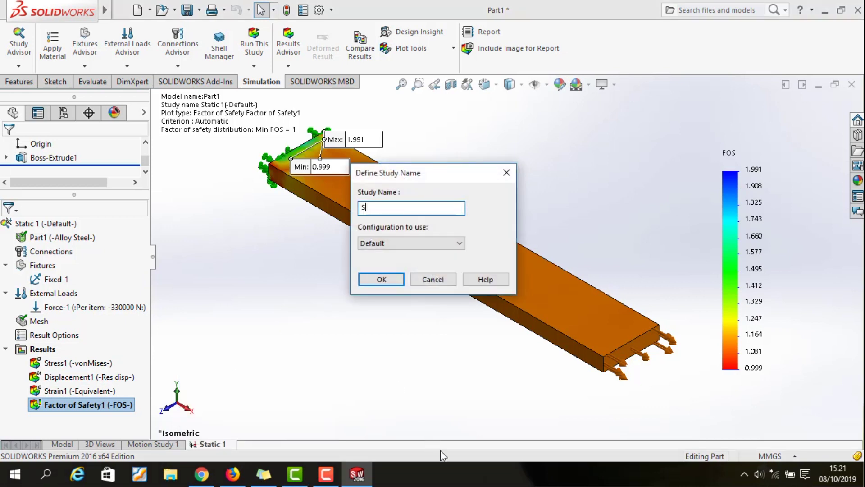
pyautogui.write('tatic 2')
pyautogui.click(394, 280)
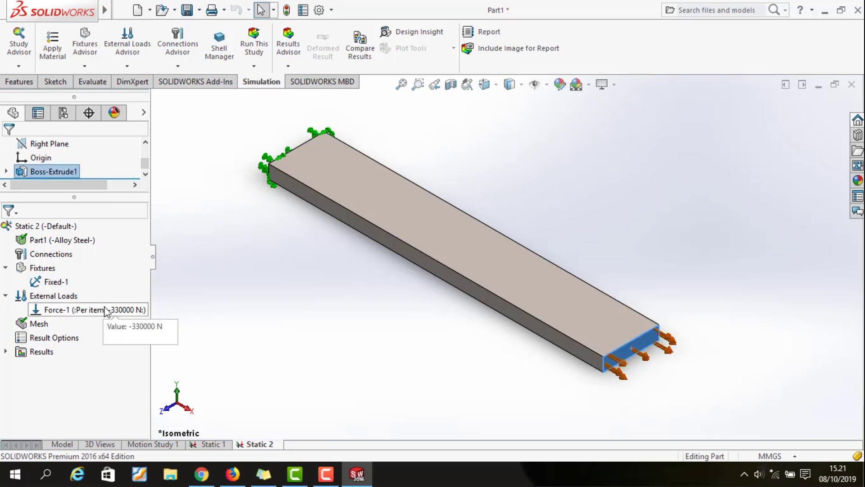
# Step: Remesh the plate in Static 2 with the mesh density reset to its default midpoint, and run the study
pyautogui.rightClick(38, 325)
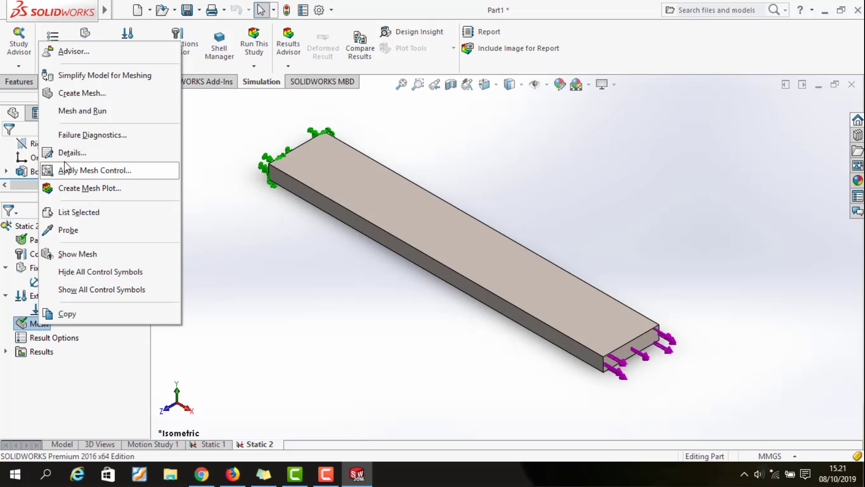
pyautogui.click(87, 95)
pyautogui.click(468, 265)
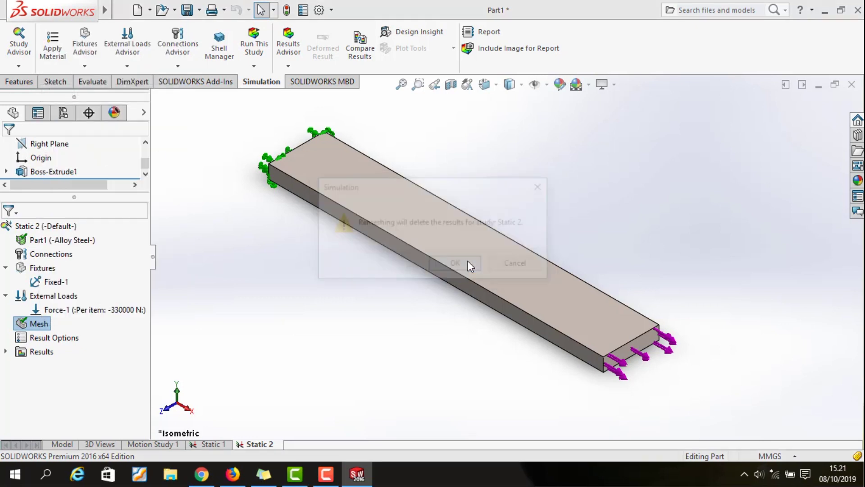
pyautogui.moveTo(31, 187); pyautogui.dragTo(79, 201)
pyautogui.click(85, 225)
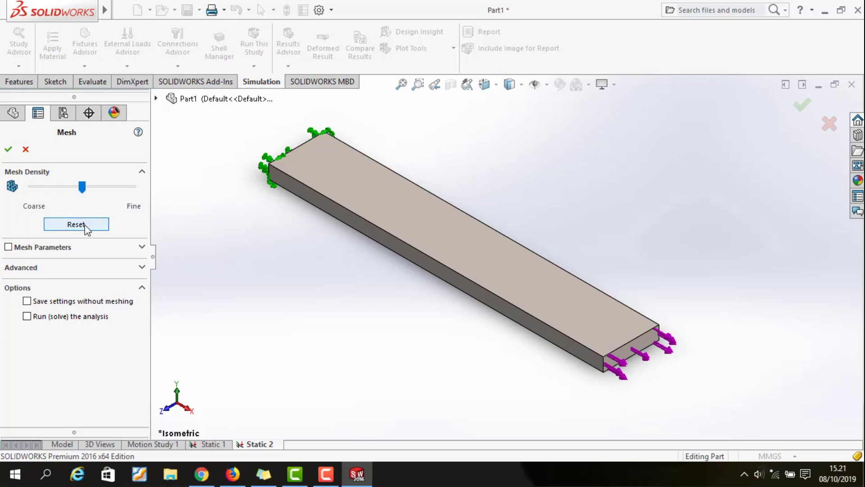
pyautogui.click(8, 150)
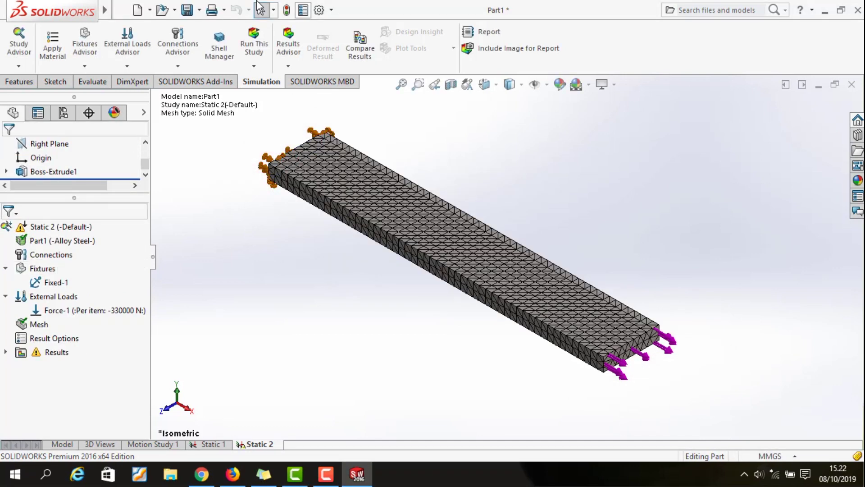
pyautogui.click(248, 52)
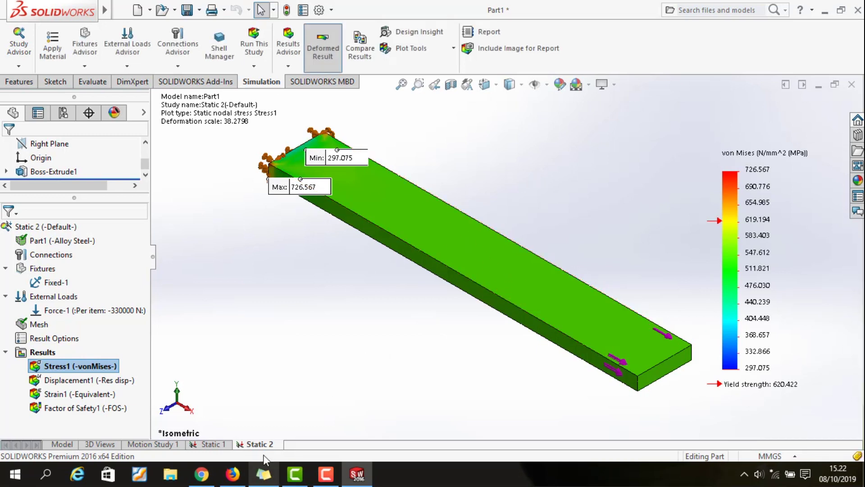
# Step: Duplicate the Static 2 study under the name Static 3, using the Default configuration
pyautogui.rightClick(271, 446)
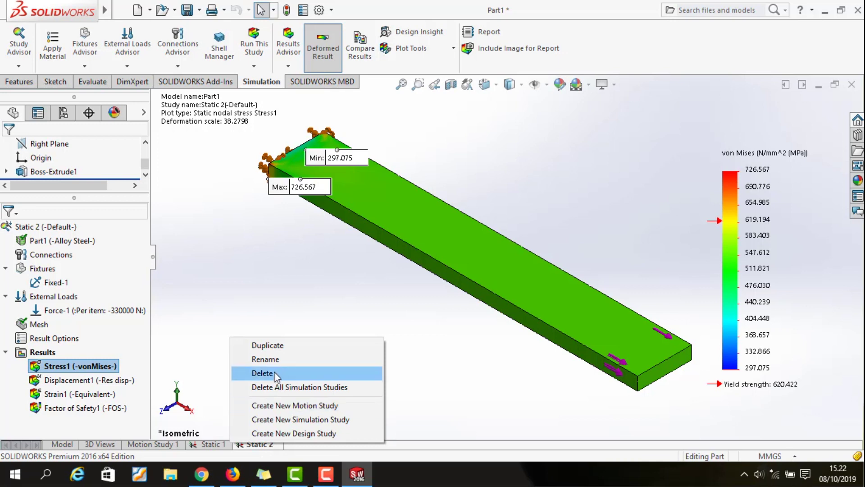
pyautogui.click(274, 352)
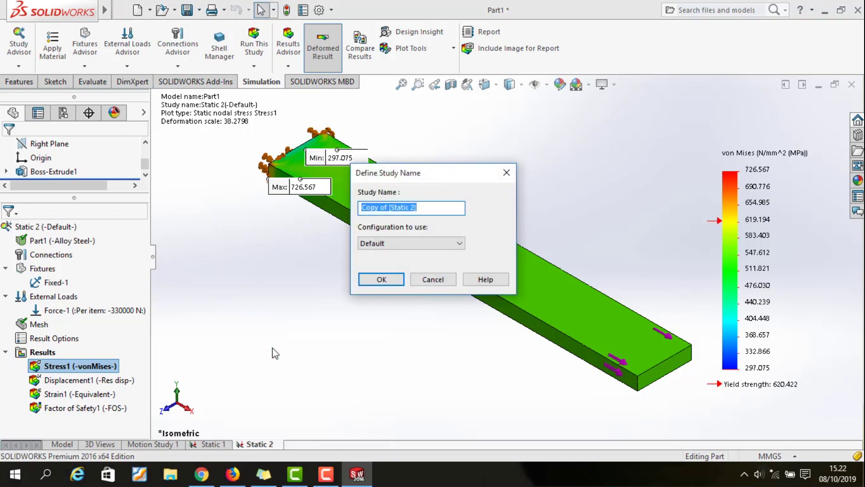
pyautogui.write('Static 3')
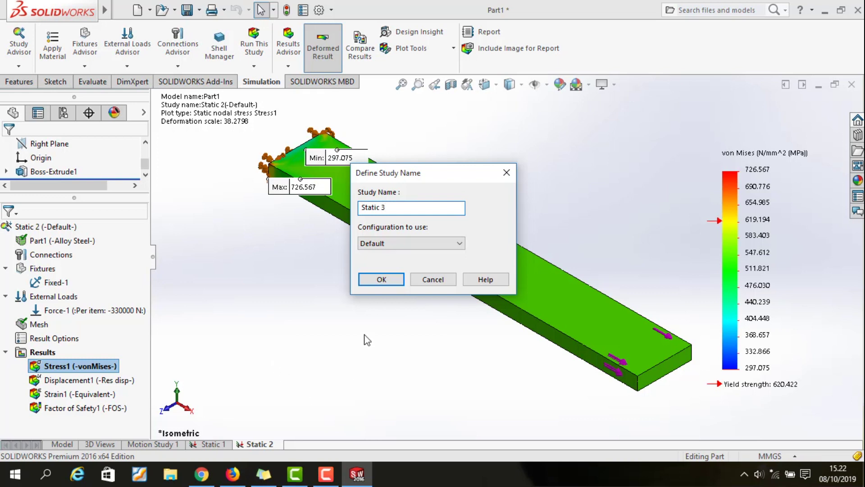
pyautogui.click(391, 281)
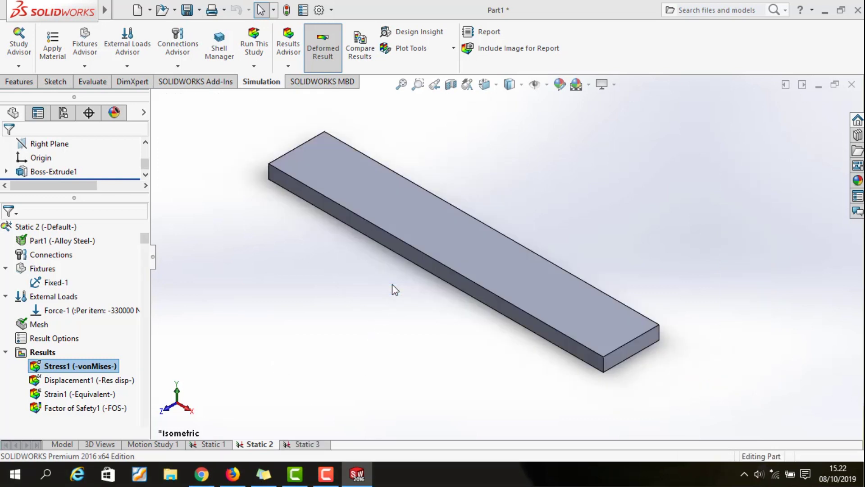
# Step: Remesh the plate in Static 3 at the finest mesh density and run the study
pyautogui.rightClick(50, 328)
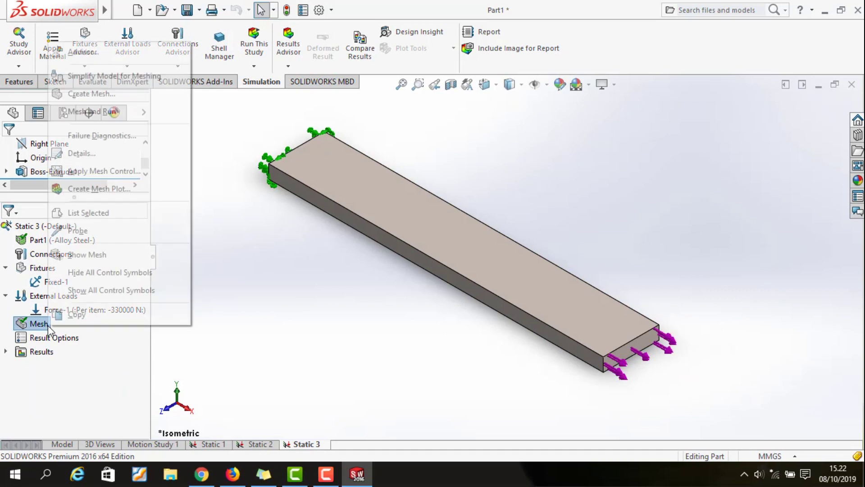
pyautogui.click(104, 96)
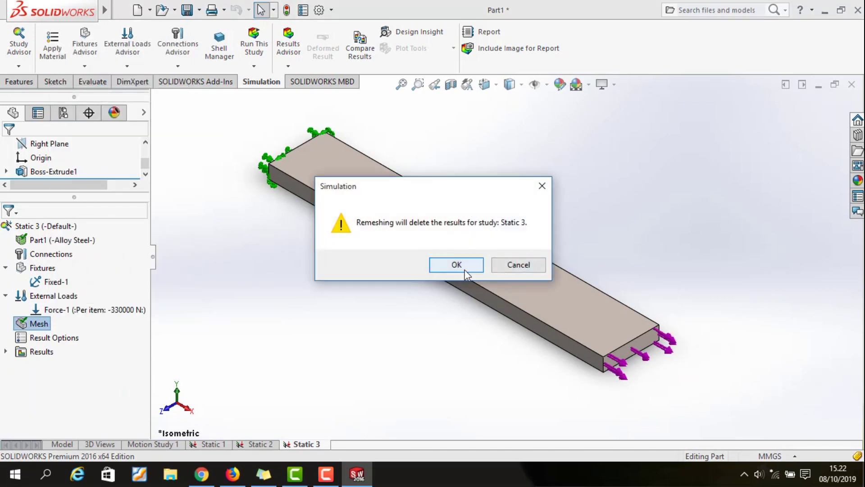
pyautogui.click(466, 270)
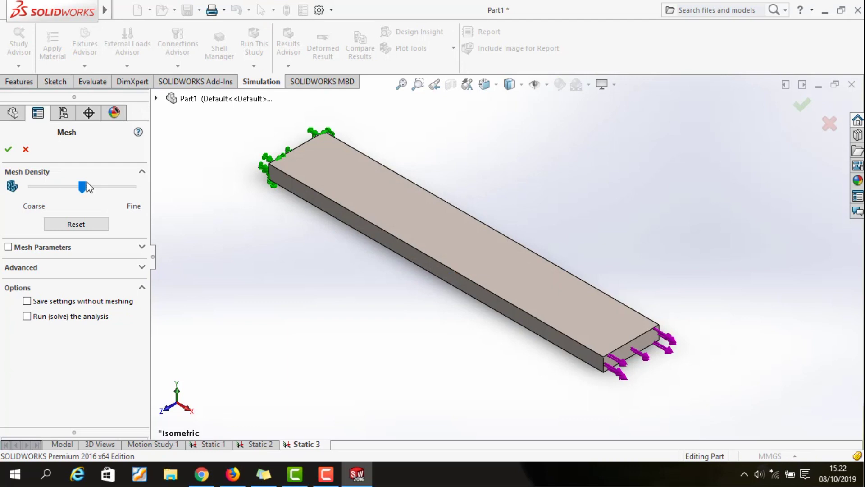
pyautogui.moveTo(86, 185); pyautogui.dragTo(158, 200)
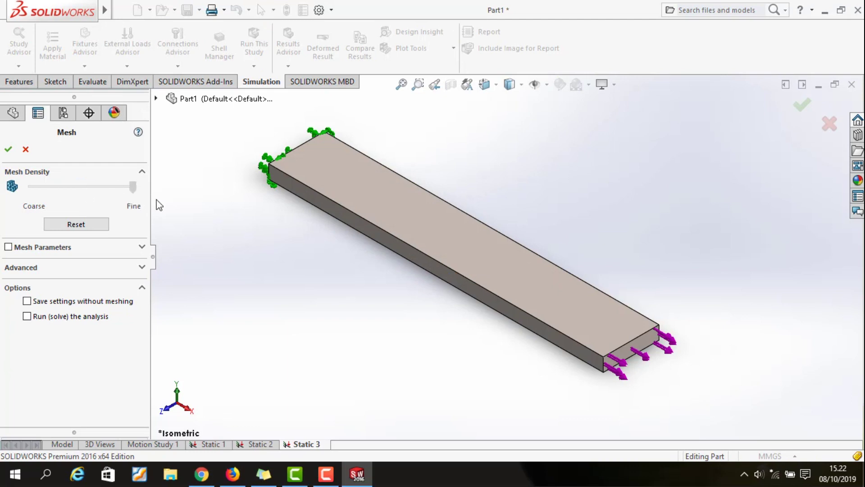
pyautogui.click(8, 149)
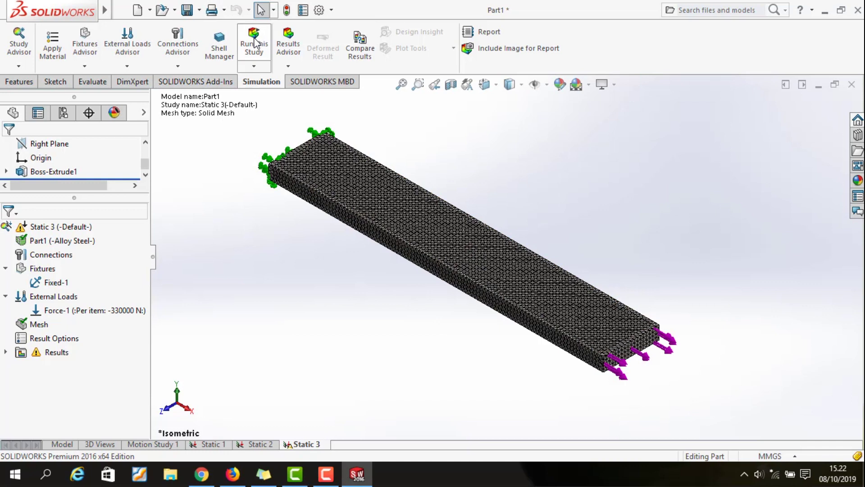
pyautogui.click(255, 43)
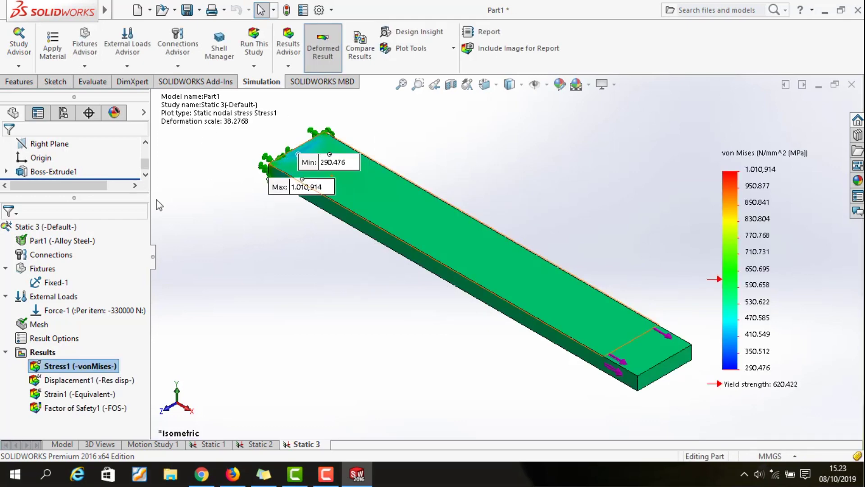
# Step: Display the factor of safety plot of the Static 3 study
pyautogui.doubleClick(93, 408)
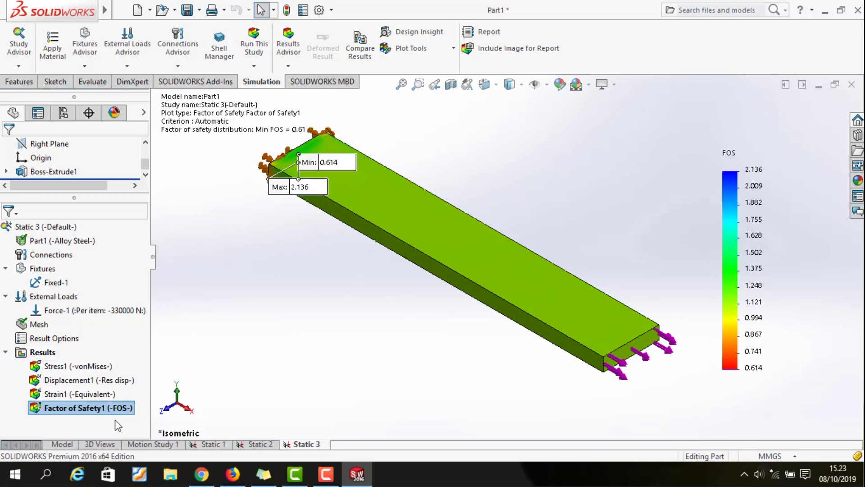
pyautogui.rightClick(124, 414)
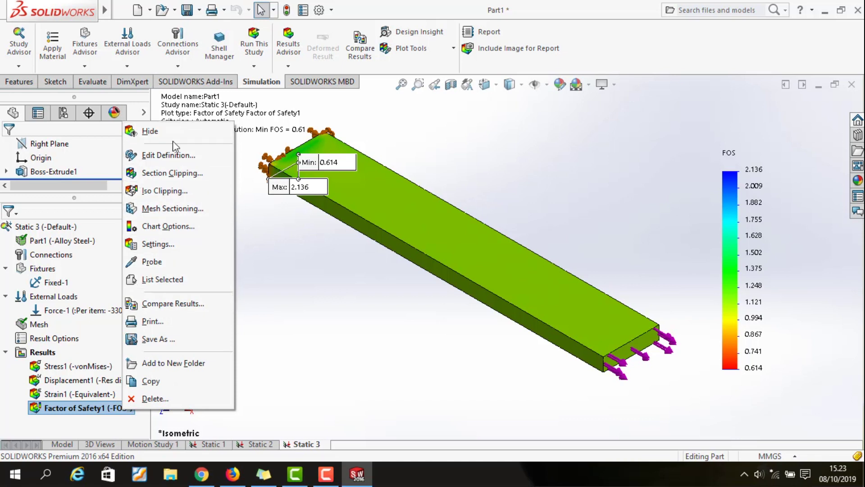
pyautogui.click(259, 292)
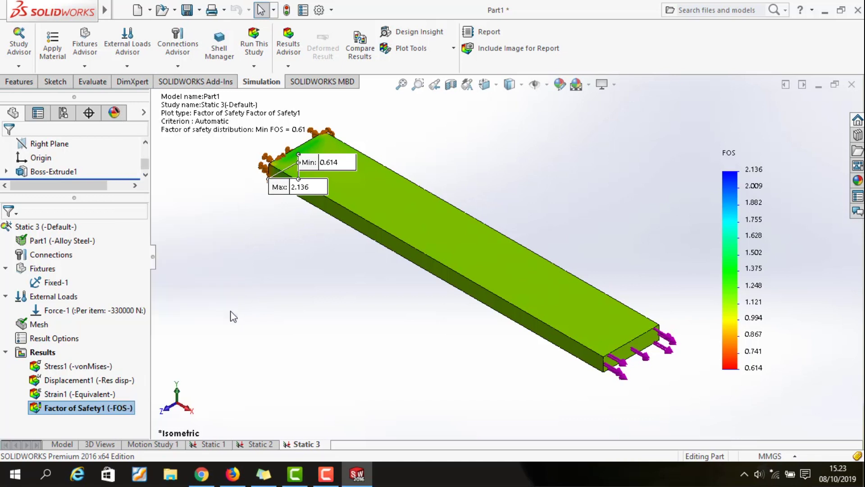
# Step: Display the equivalent strain plot of Static 3, play its deformation animation and close the animation
pyautogui.click(108, 393)
pyautogui.rightClick(108, 395)
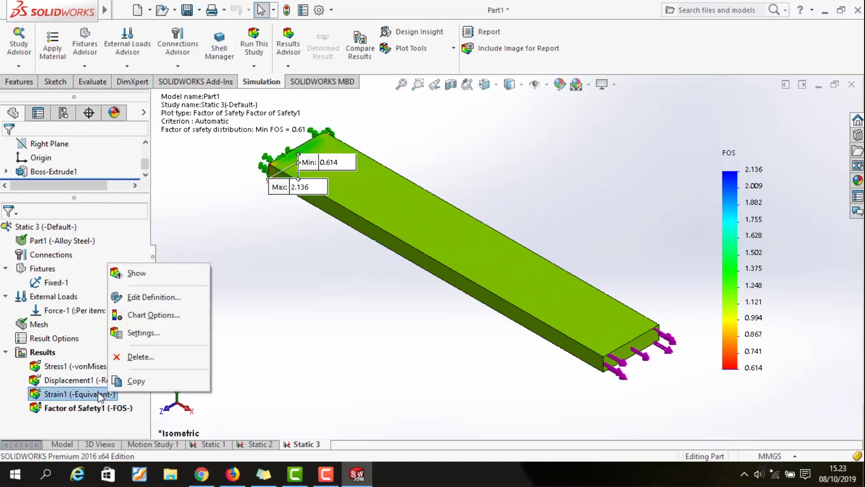
pyautogui.doubleClick(98, 394)
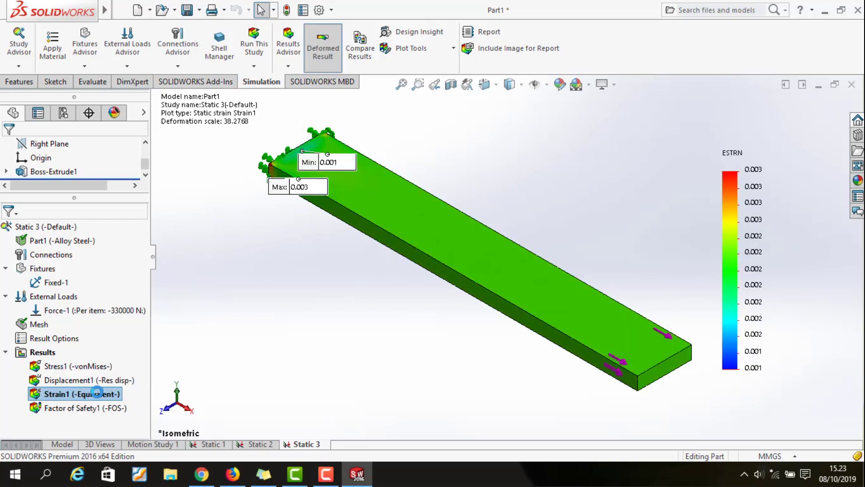
pyautogui.rightClick(97, 393)
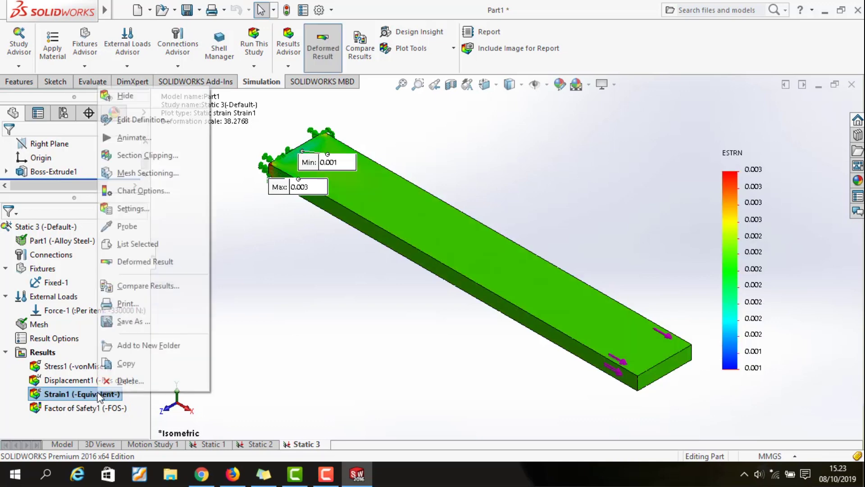
pyautogui.click(130, 141)
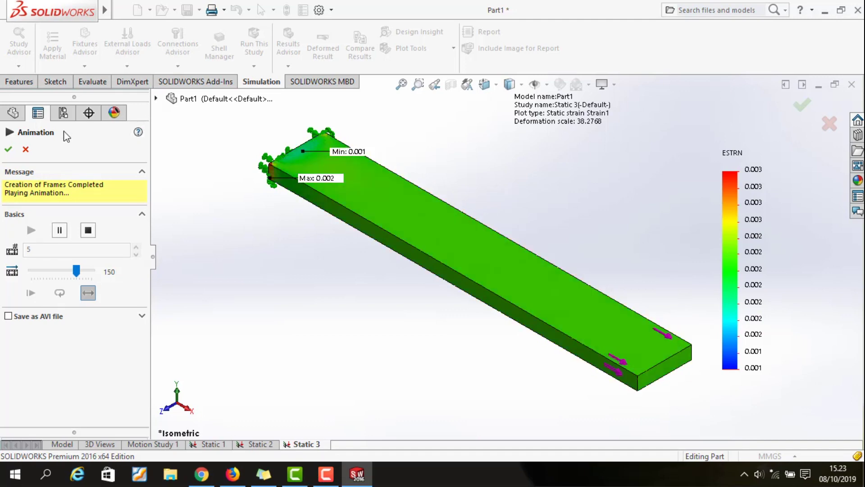
pyautogui.click(8, 149)
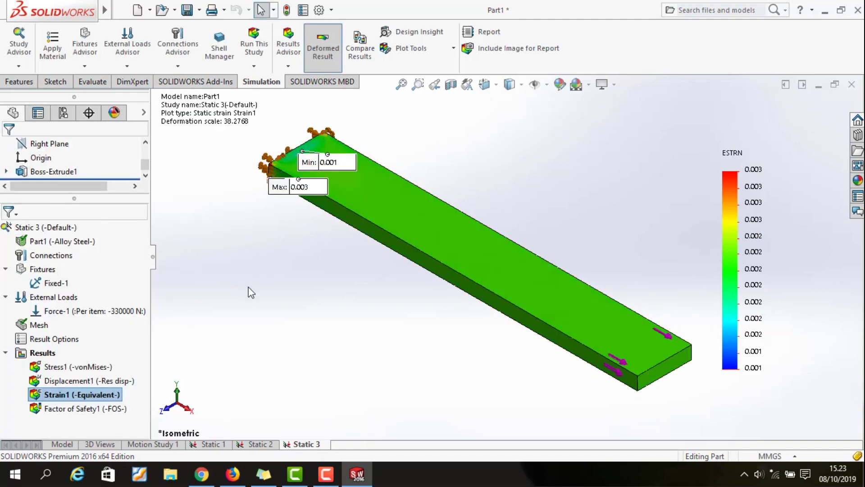
pyautogui.moveTo(333, 473)
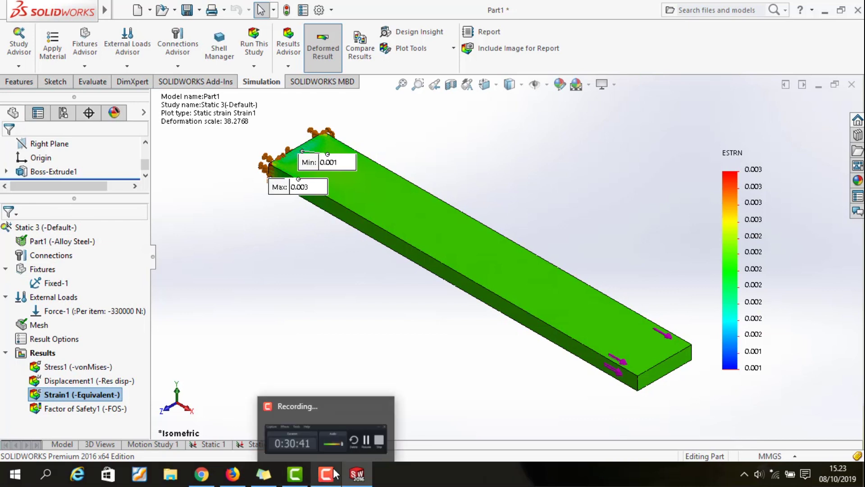
pyautogui.click(396, 436)
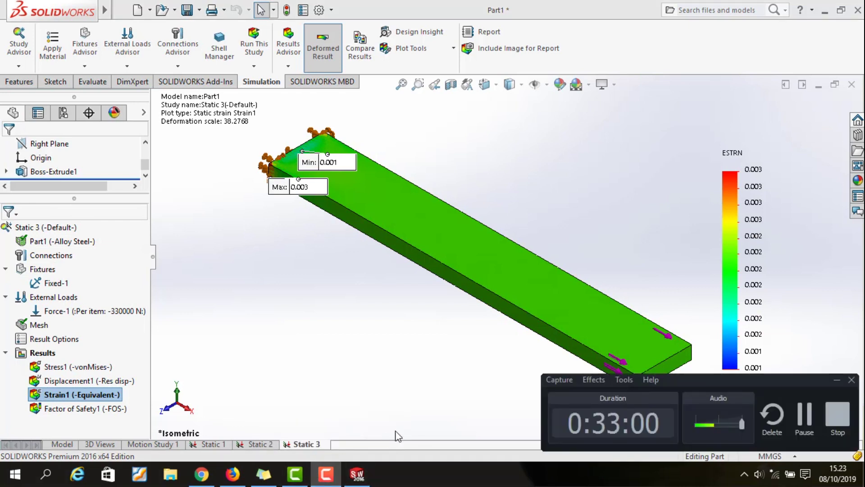
pyautogui.click(804, 414)
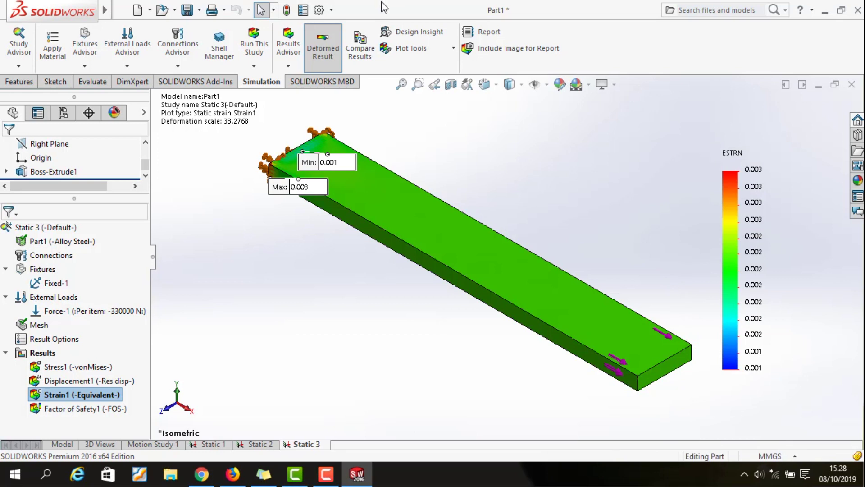
# Step: Display the von Mises stress plots of Static 3 and Static 2, moving each maximum-stress label off the plate into the empty area below it
pyautogui.click(100, 366)
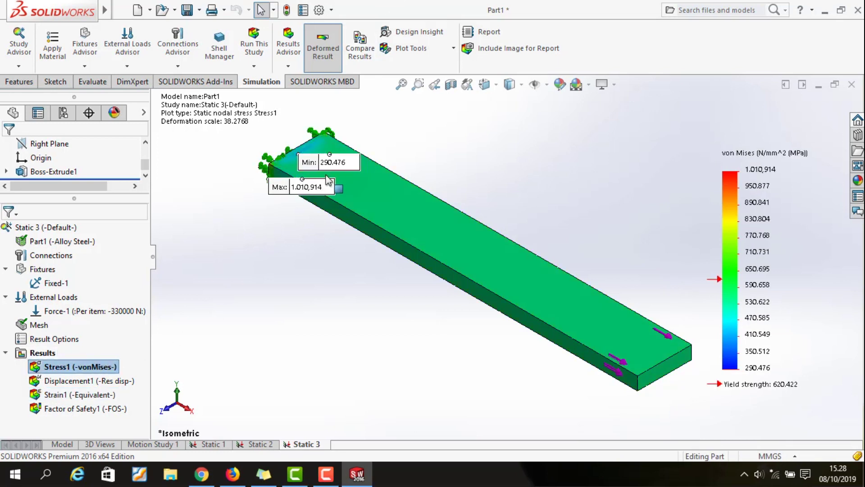
pyautogui.moveTo(285, 190)
pyautogui.mouseDown()
pyautogui.moveTo(320, 285)
pyautogui.moveTo(331, 261)
pyautogui.mouseUp()
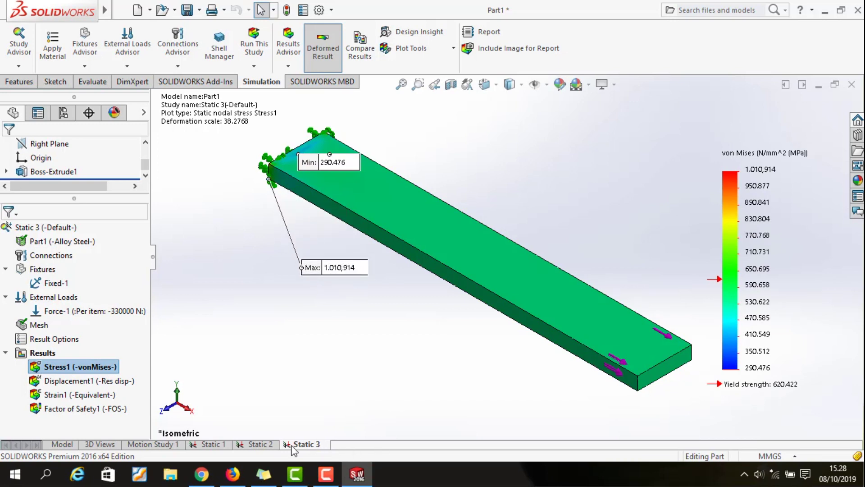
pyautogui.click(276, 444)
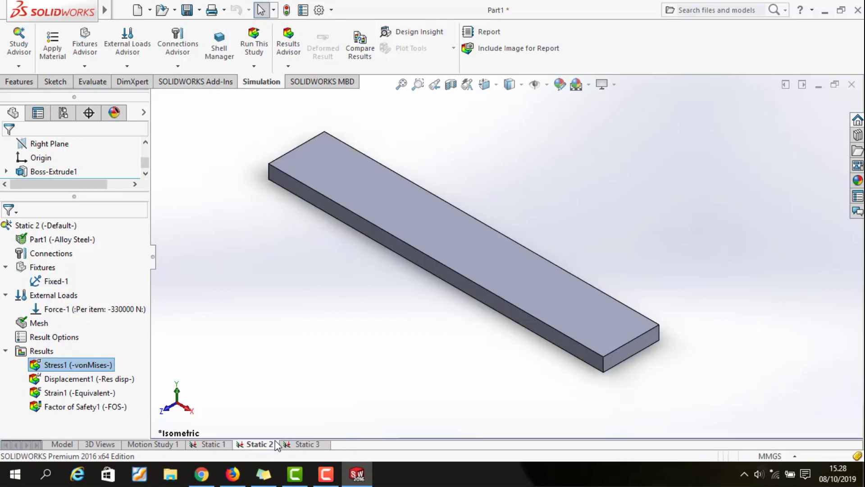
pyautogui.doubleClick(98, 364)
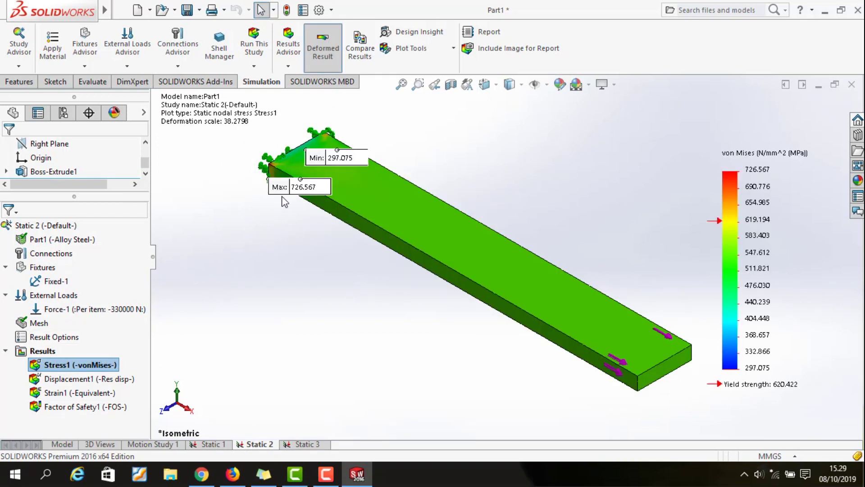
pyautogui.moveTo(288, 187); pyautogui.dragTo(300, 280)
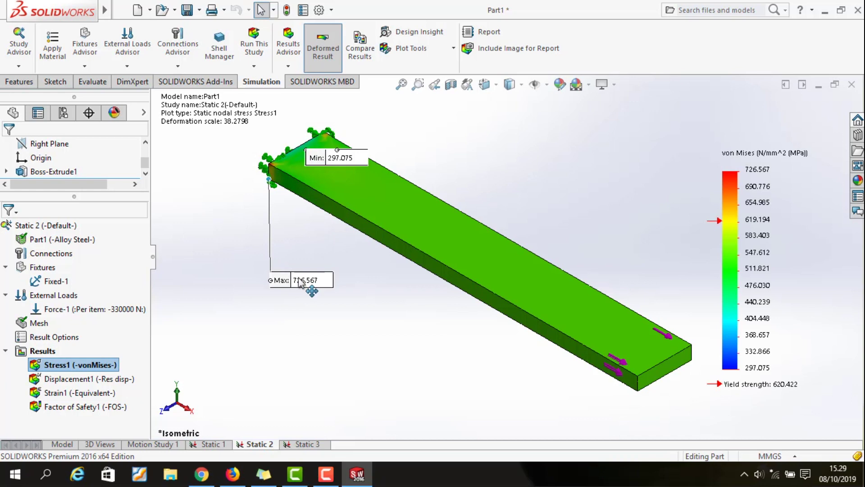
# Step: Display the von Mises stress plot of the Static 1 study and move its maximum-stress label into the empty area below the plate
pyautogui.click(214, 445)
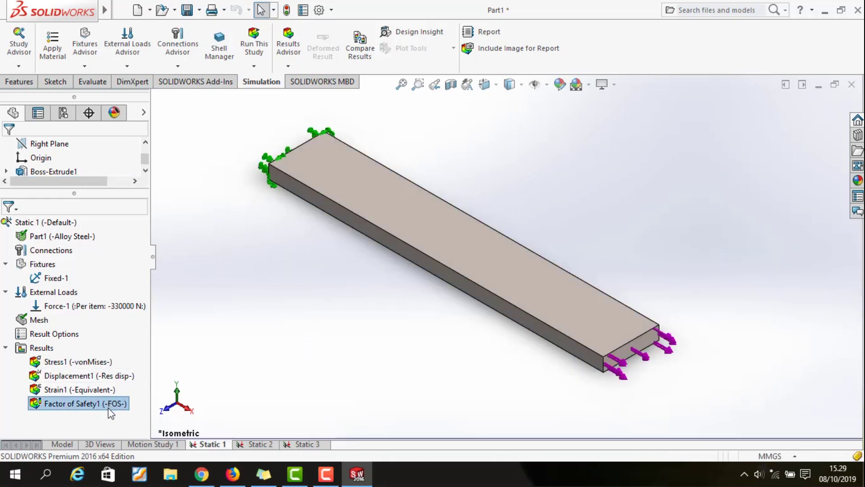
pyautogui.doubleClick(94, 361)
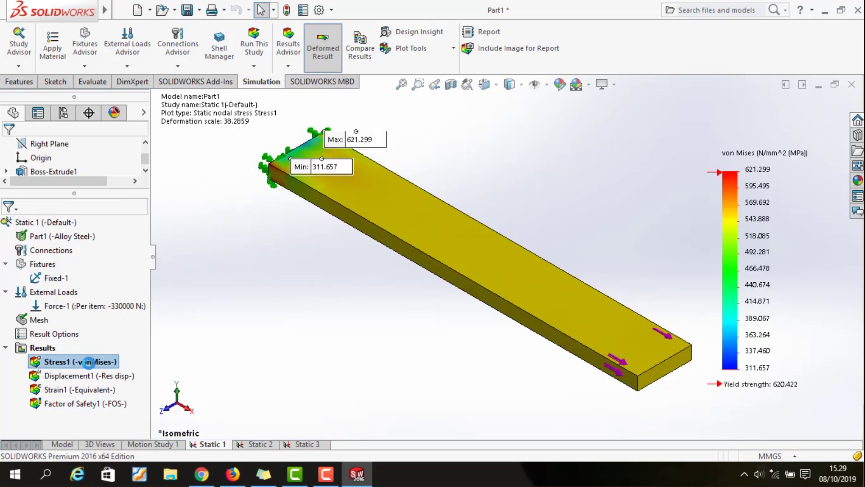
pyautogui.moveTo(356, 139); pyautogui.dragTo(321, 292)
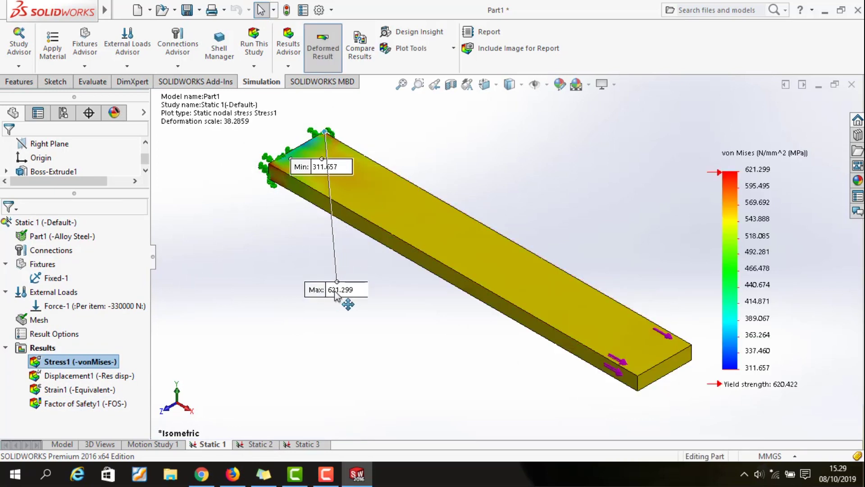